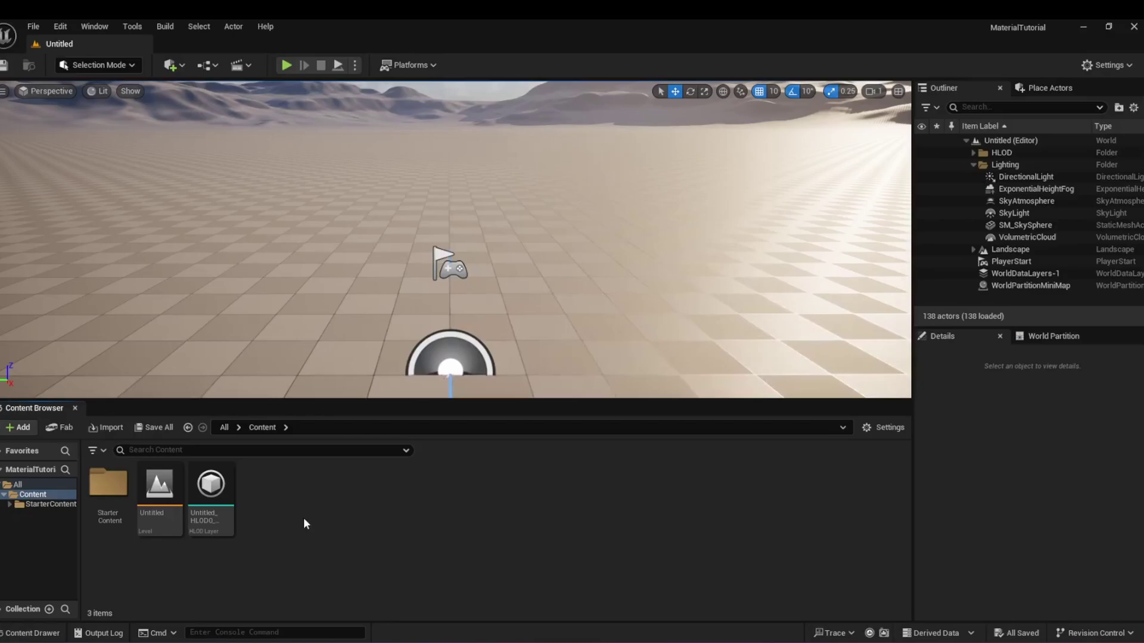
- Open the Fab marketplace and search its Material & Textures category for "brick"
{"action": "left_click", "coordinate": [63, 429]}
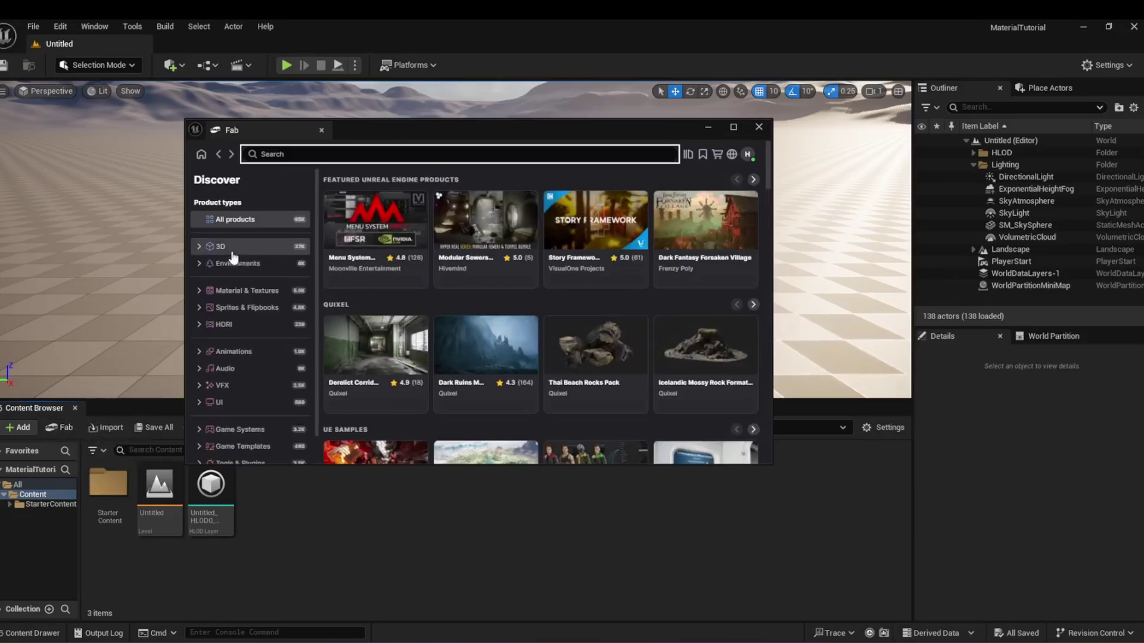
{"action": "left_click", "coordinate": [238, 292]}
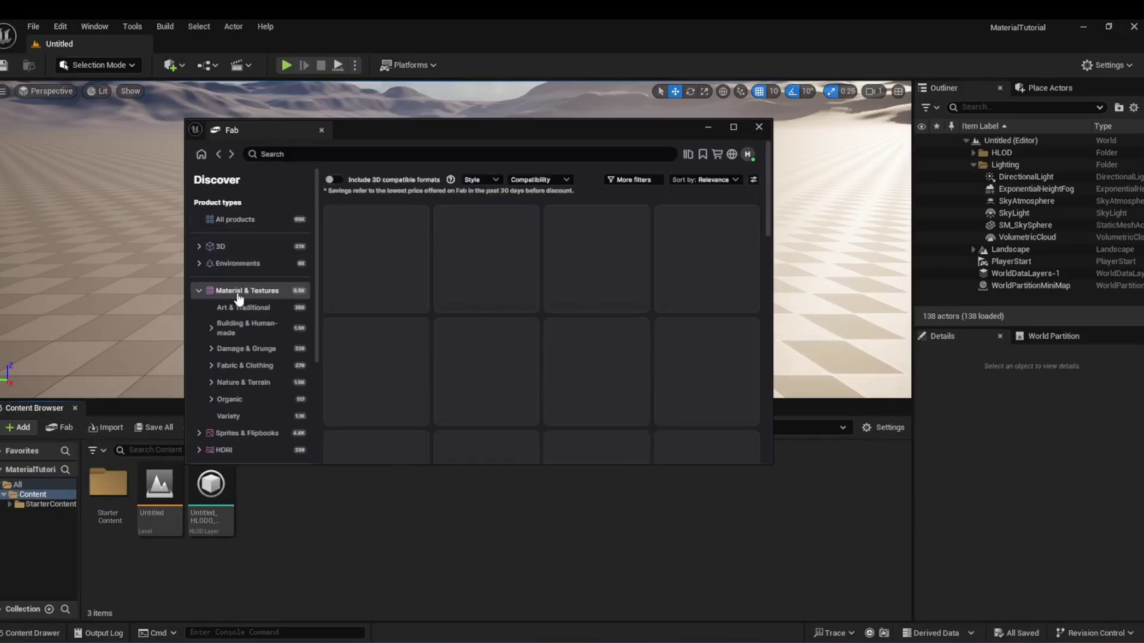
{"action": "left_click", "coordinate": [367, 153]}
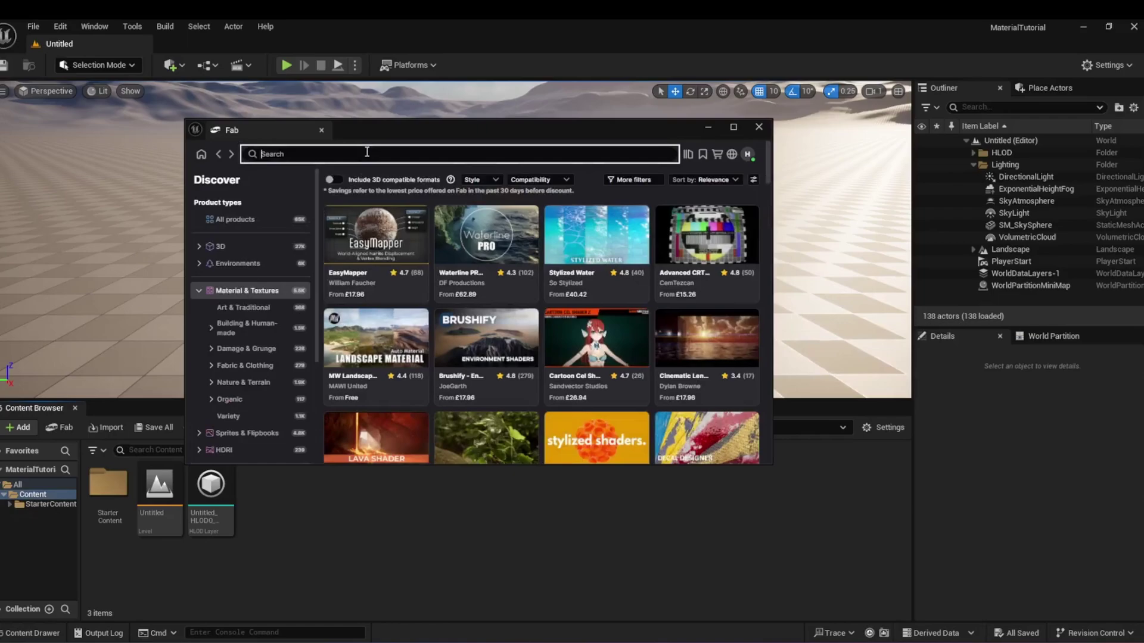
{"action": "type", "text": "brick"}
{"action": "key", "text": "Return"}
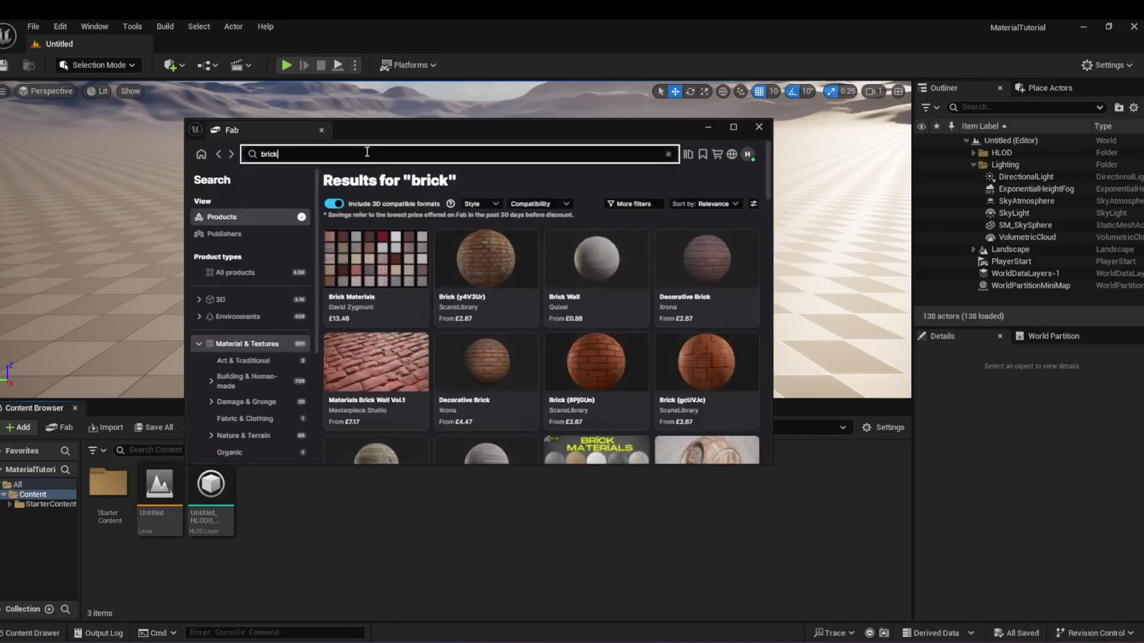
- Maximize the Fab window and filter the brick results by price to show only free products
{"action": "double_click", "coordinate": [441, 129]}
{"action": "left_click", "coordinate": [520, 105]}
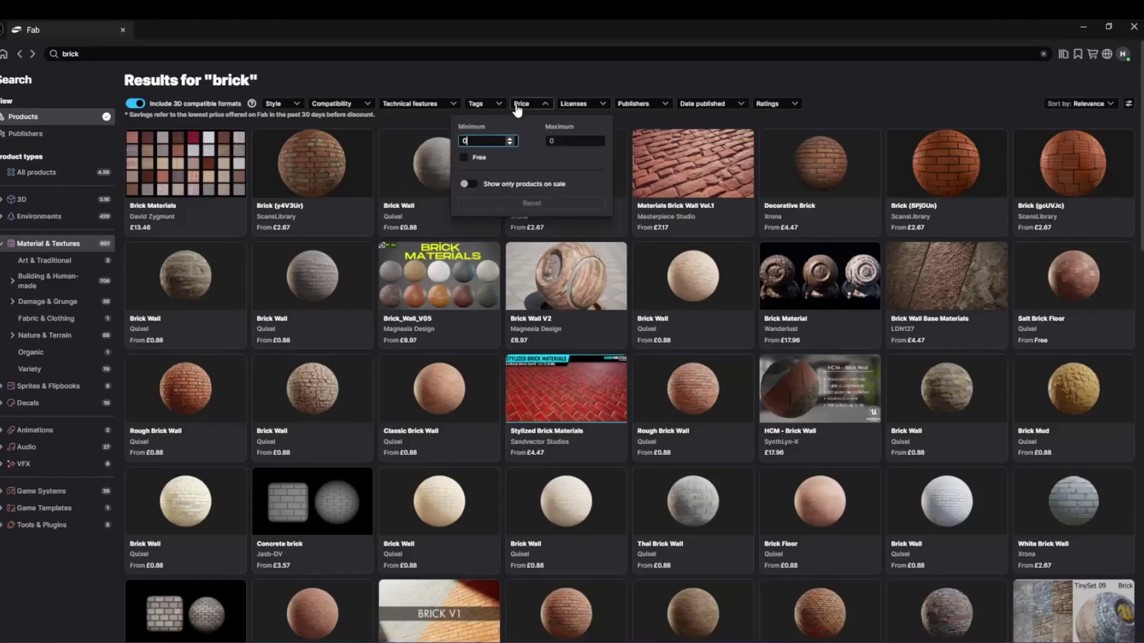
{"action": "left_click", "coordinate": [463, 158]}
- Add the free Quixel Rough Brick Wall material to the project in High quality and close Fab
{"action": "left_click", "coordinate": [646, 126]}
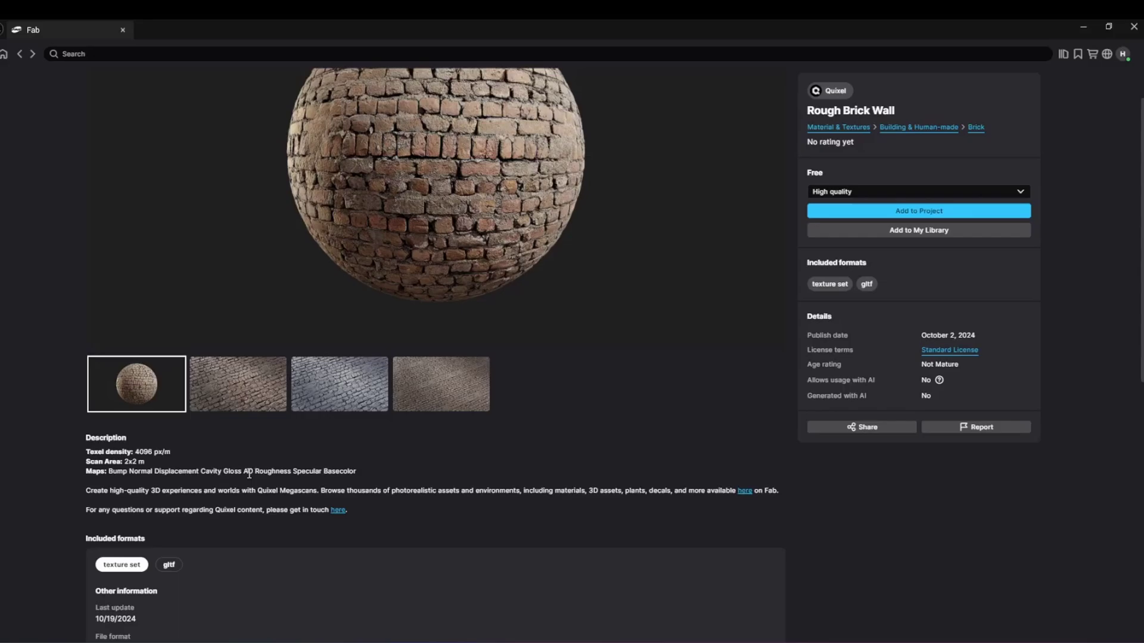
{"action": "scroll", "coordinate": [316, 469], "scroll_direction": "up", "scroll_amount": 2}
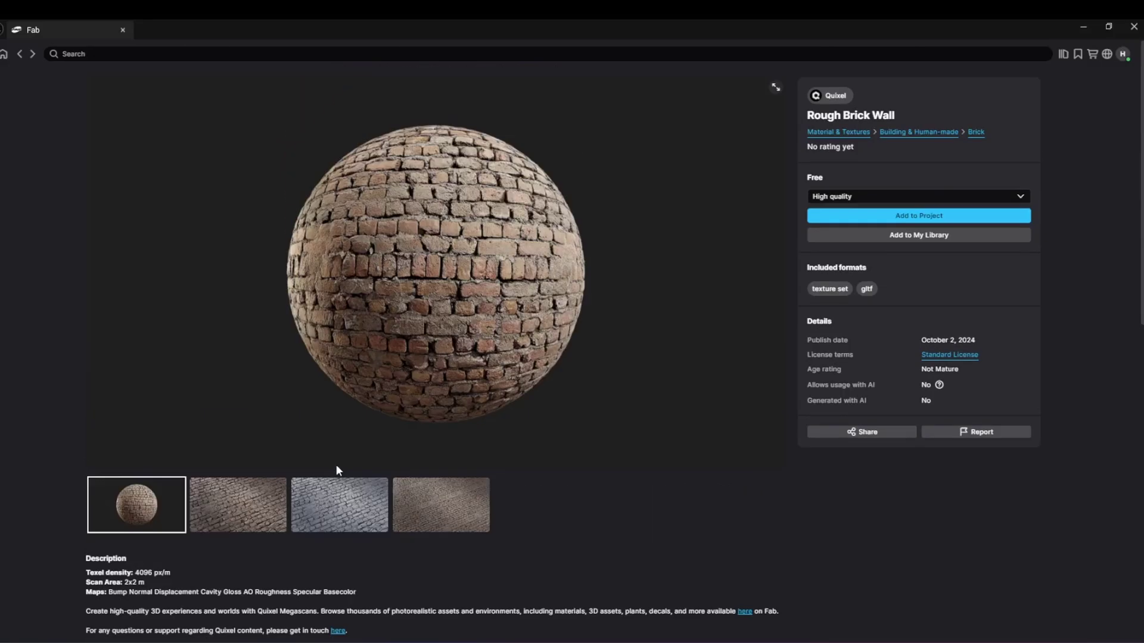
{"action": "left_click", "coordinate": [908, 219]}
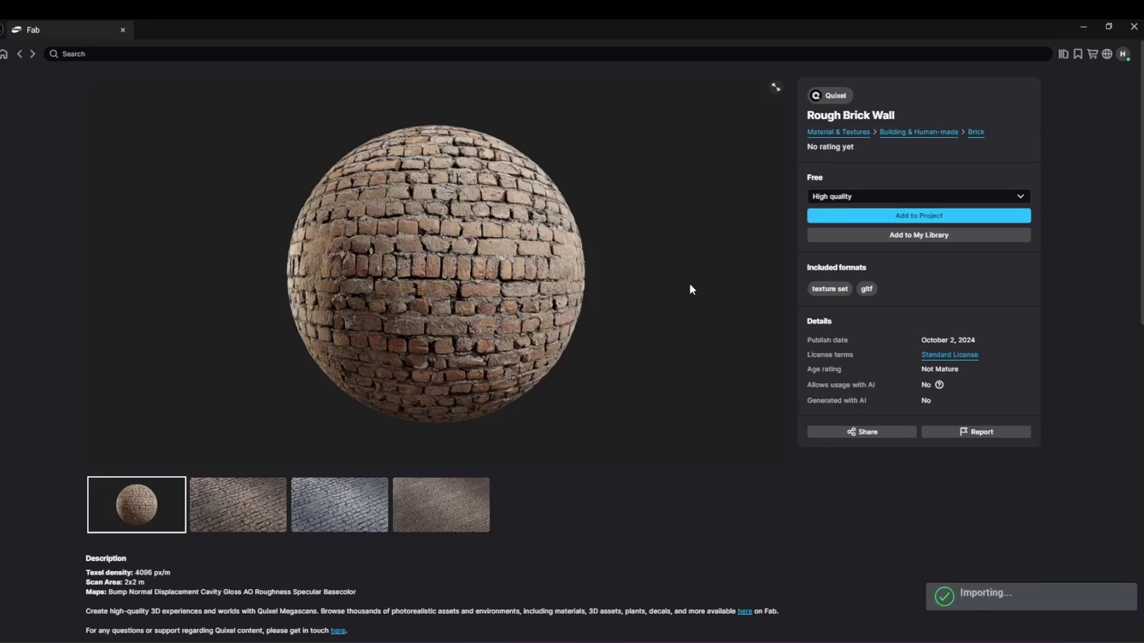
{"action": "left_click", "coordinate": [1134, 27]}
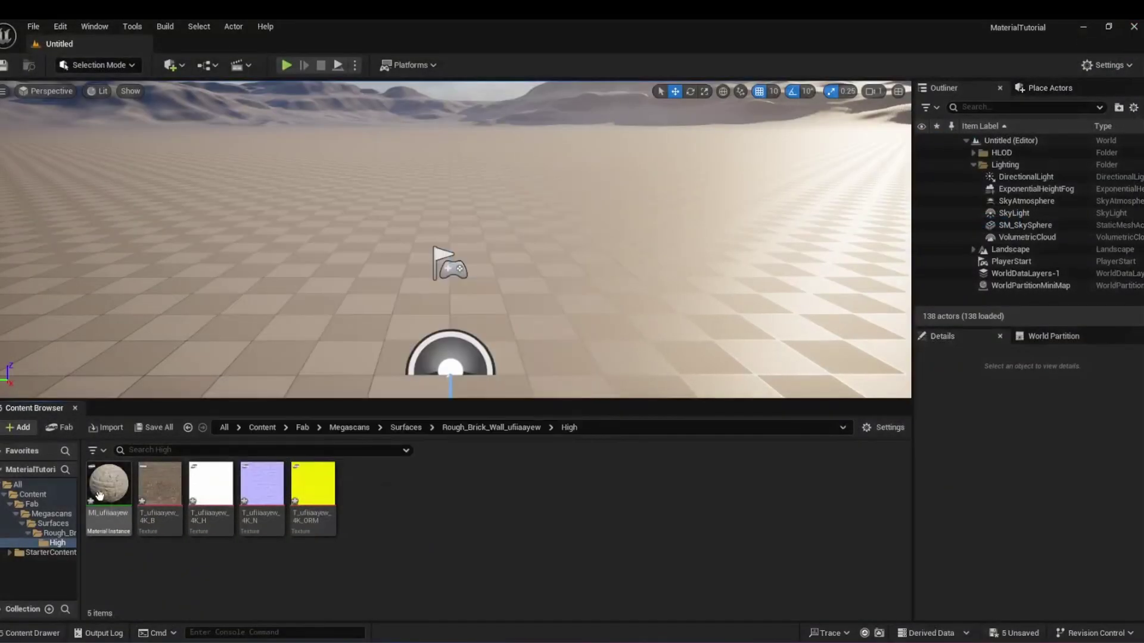
- Open the imported brick material instance, examine its preview sphere from several angles, and close its editor
{"action": "left_click", "coordinate": [109, 484]}
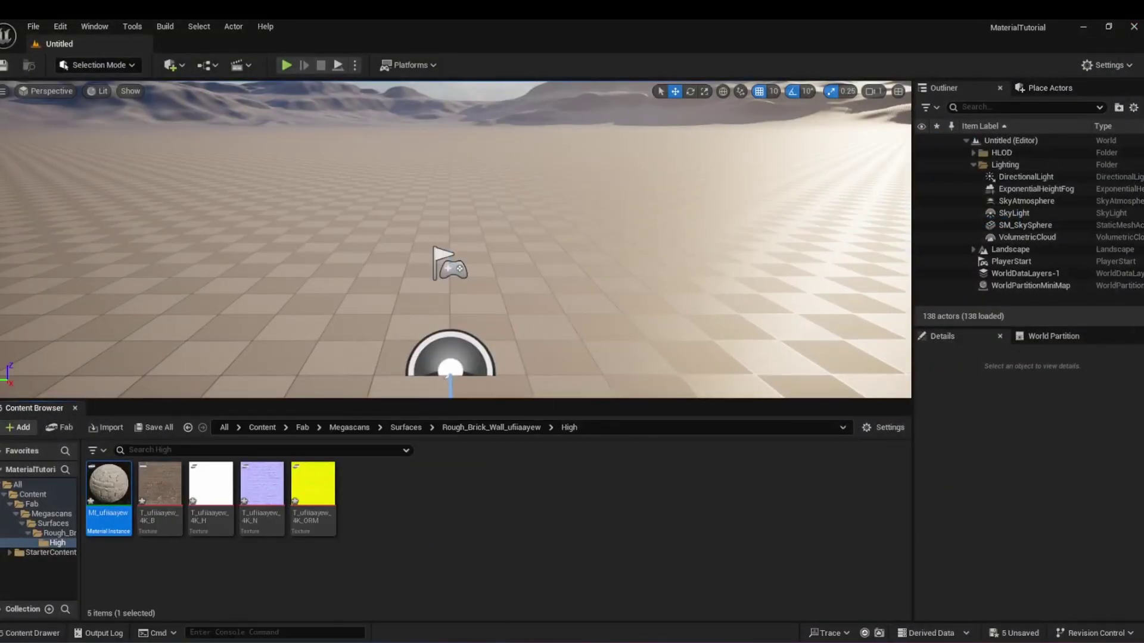
{"action": "scroll", "coordinate": [469, 276], "scroll_direction": "down", "scroll_amount": 5}
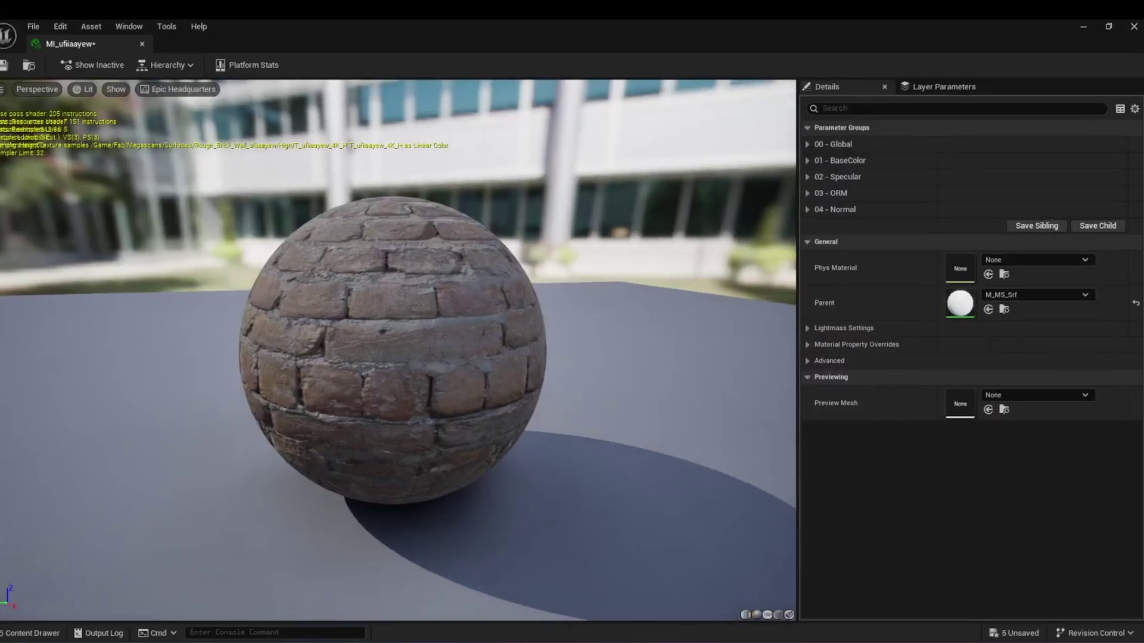
{"action": "left_click_drag", "start_coordinate": [444, 258], "coordinate": [708, 233]}
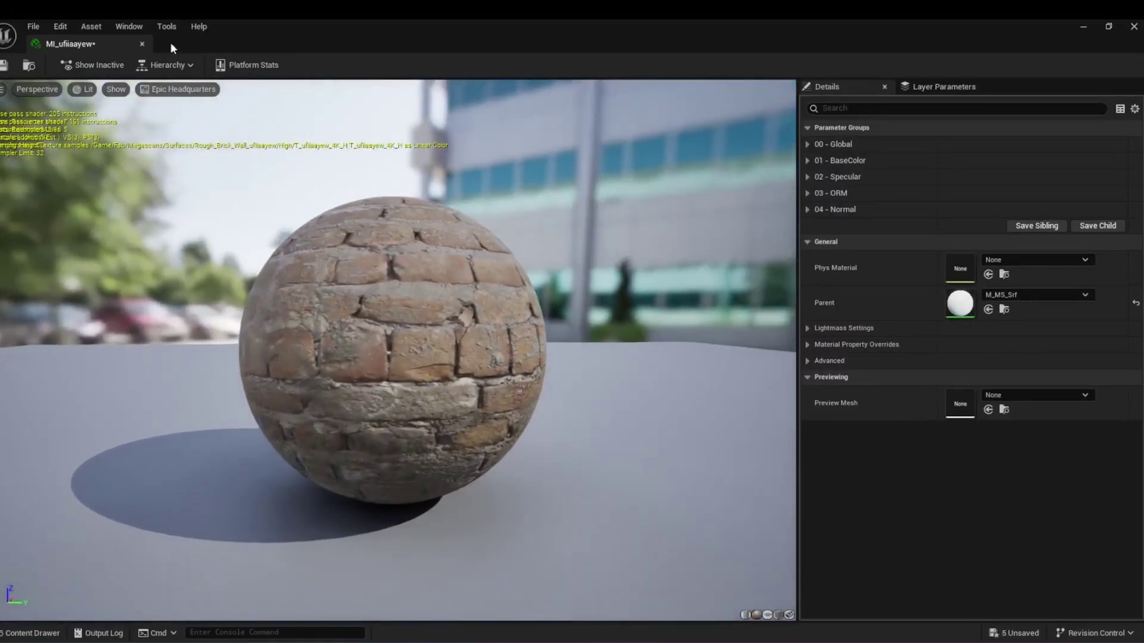
{"action": "left_click", "coordinate": [142, 45]}
- In Modeling mode, create a rectangle mesh 200 wide and 200 deep on the landscape and raise it to Z 100
{"action": "left_click", "coordinate": [86, 64]}
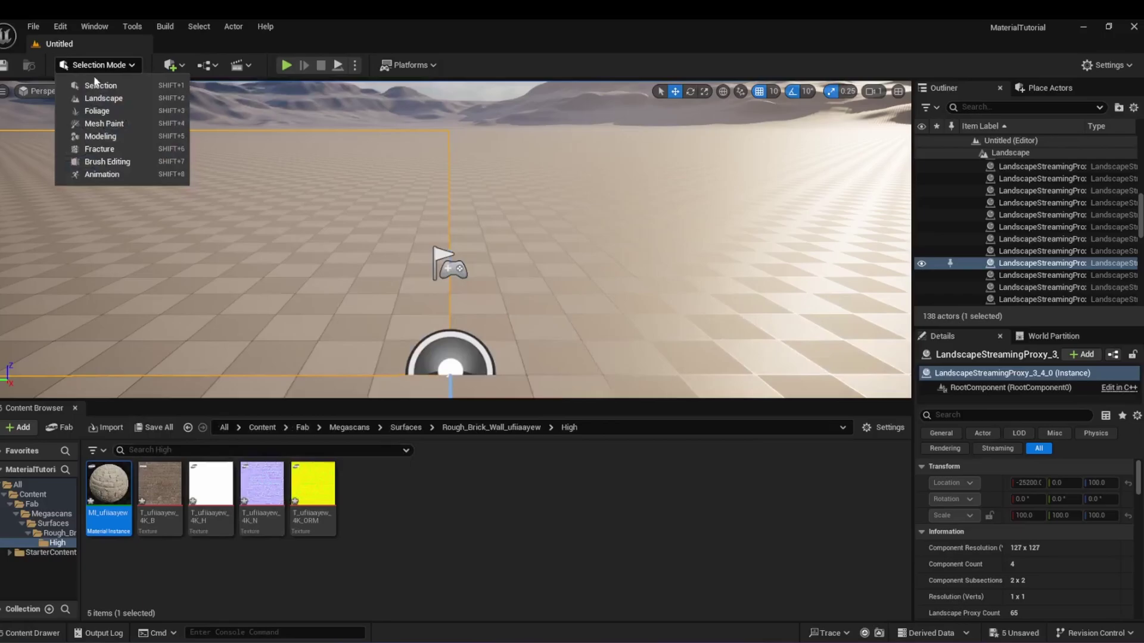
{"action": "left_click", "coordinate": [102, 137]}
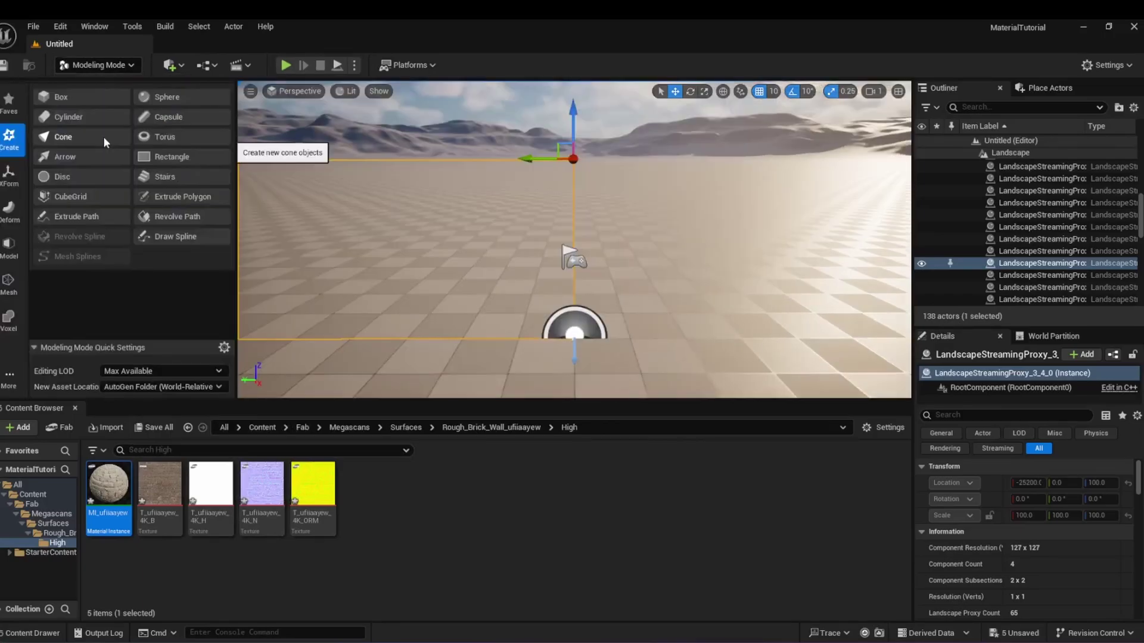
{"action": "left_click", "coordinate": [168, 159]}
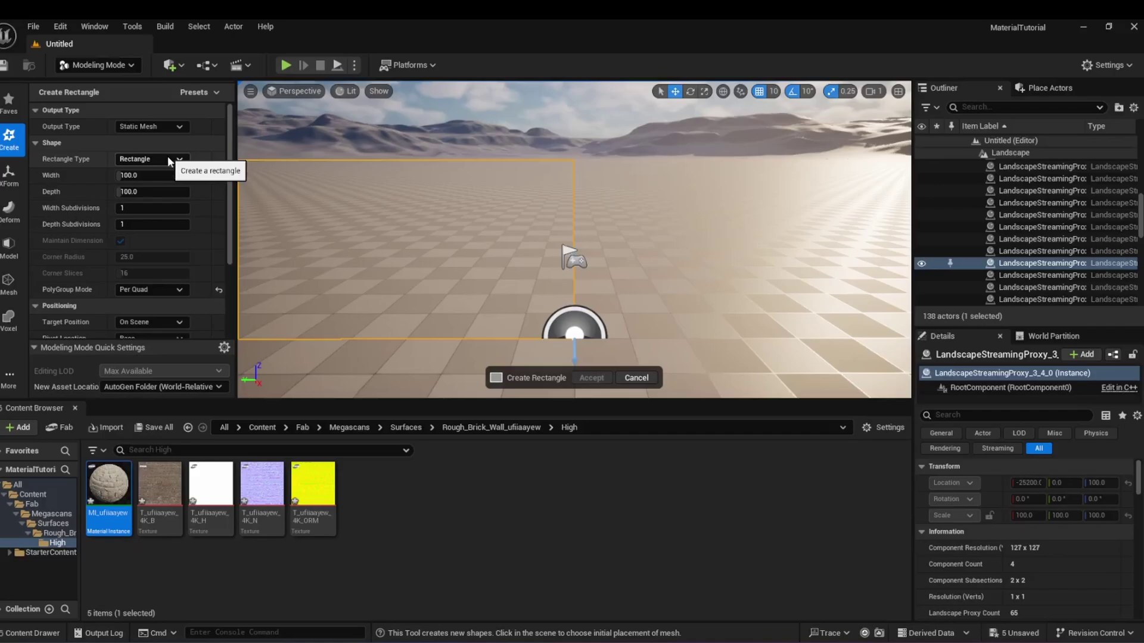
{"action": "left_click", "coordinate": [176, 175]}
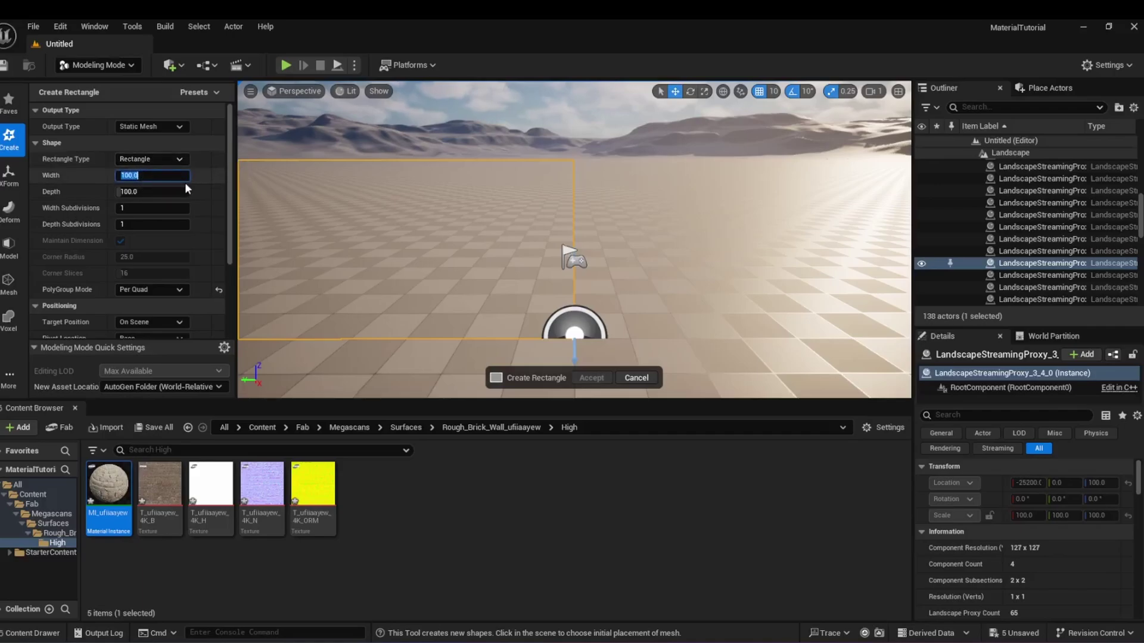
{"action": "type", "text": "200"}
{"action": "key", "text": "Return"}
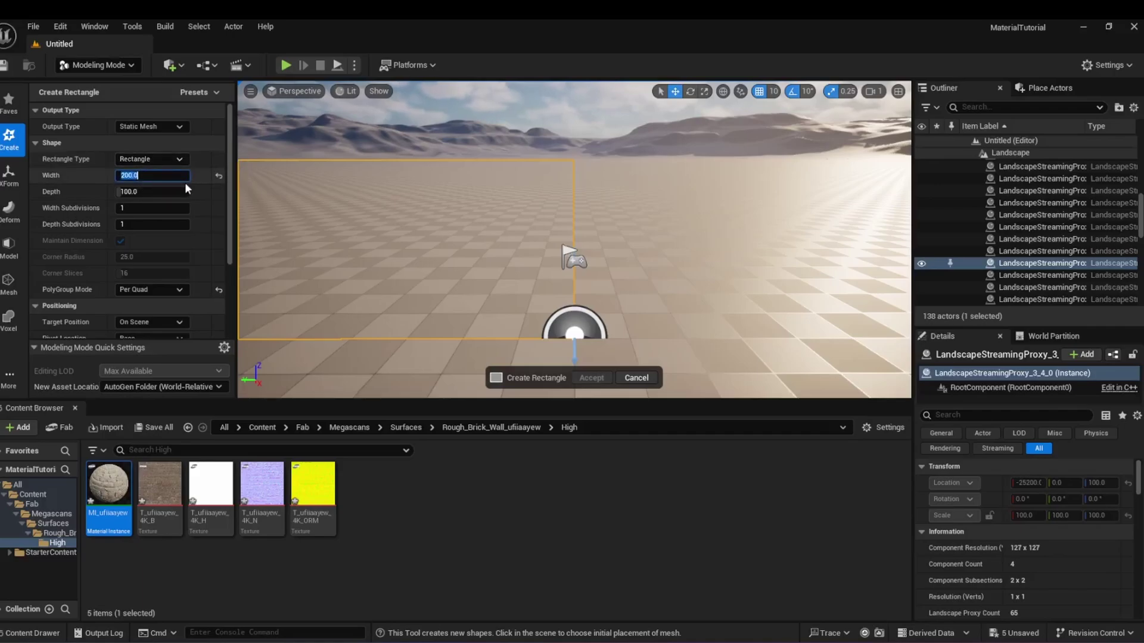
{"action": "left_click", "coordinate": [150, 191]}
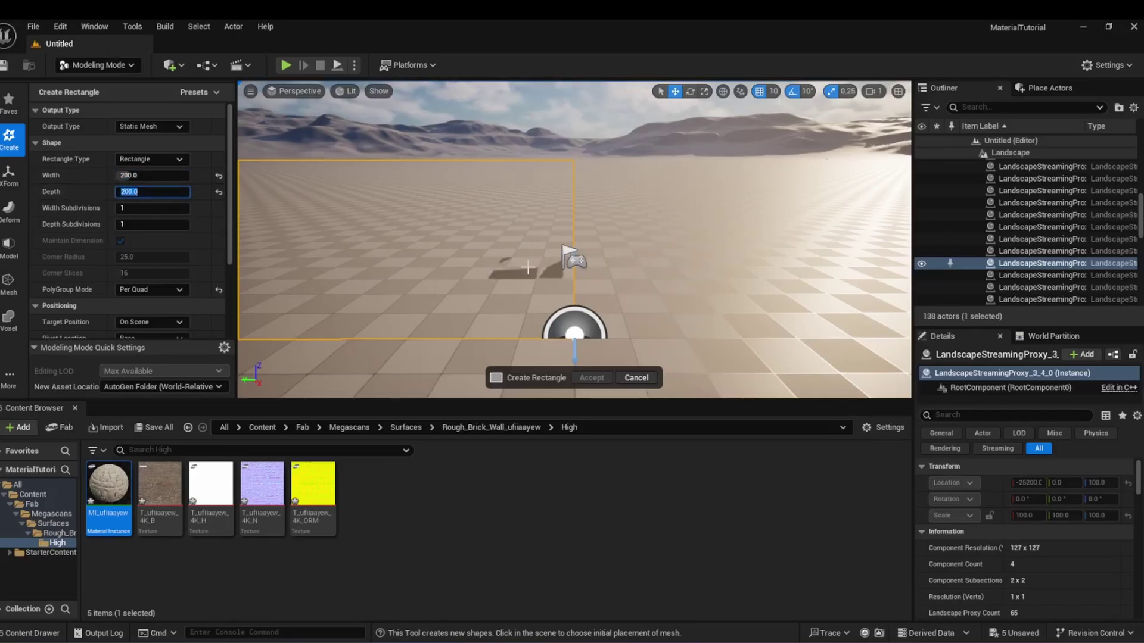
{"action": "left_click", "coordinate": [606, 288]}
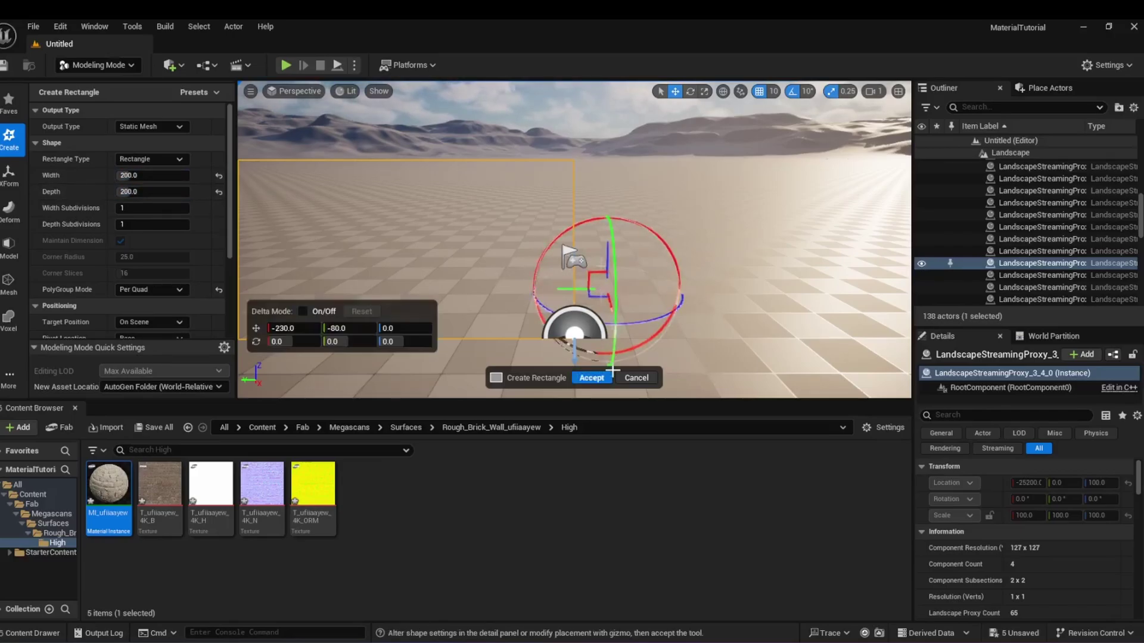
{"action": "left_click", "coordinate": [590, 378]}
{"action": "left_click_drag", "start_coordinate": [608, 256], "coordinate": [608, 216]}
{"action": "key", "text": "f"}
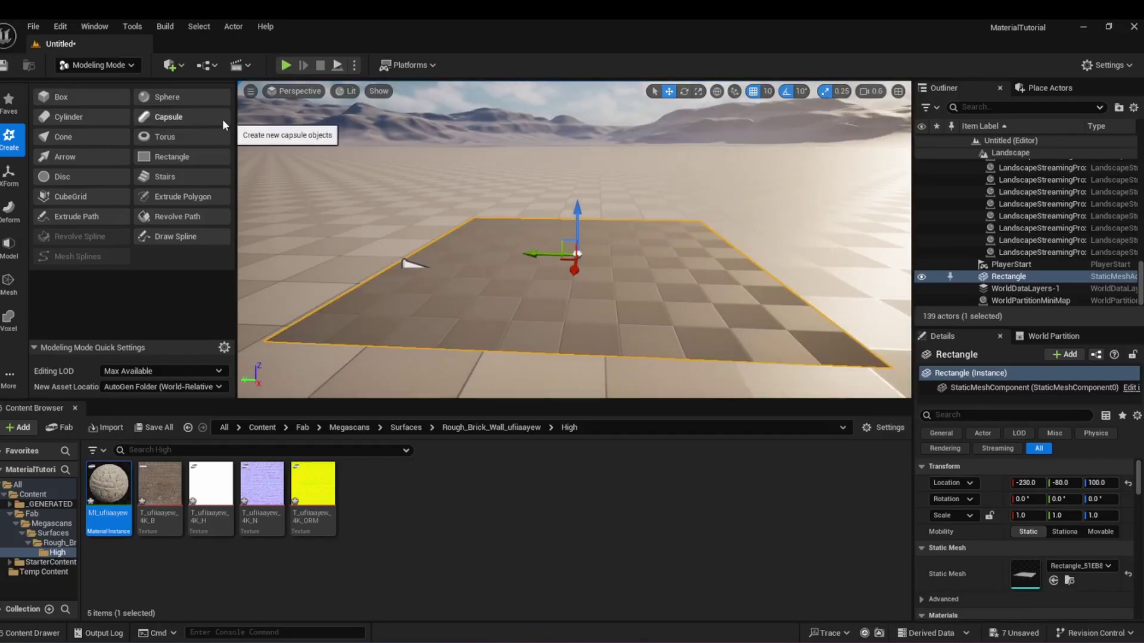
- Remesh the rectangle with a target triangle count of 1000000 and apply the imported brick material instance to it
{"action": "left_click", "coordinate": [11, 289]}
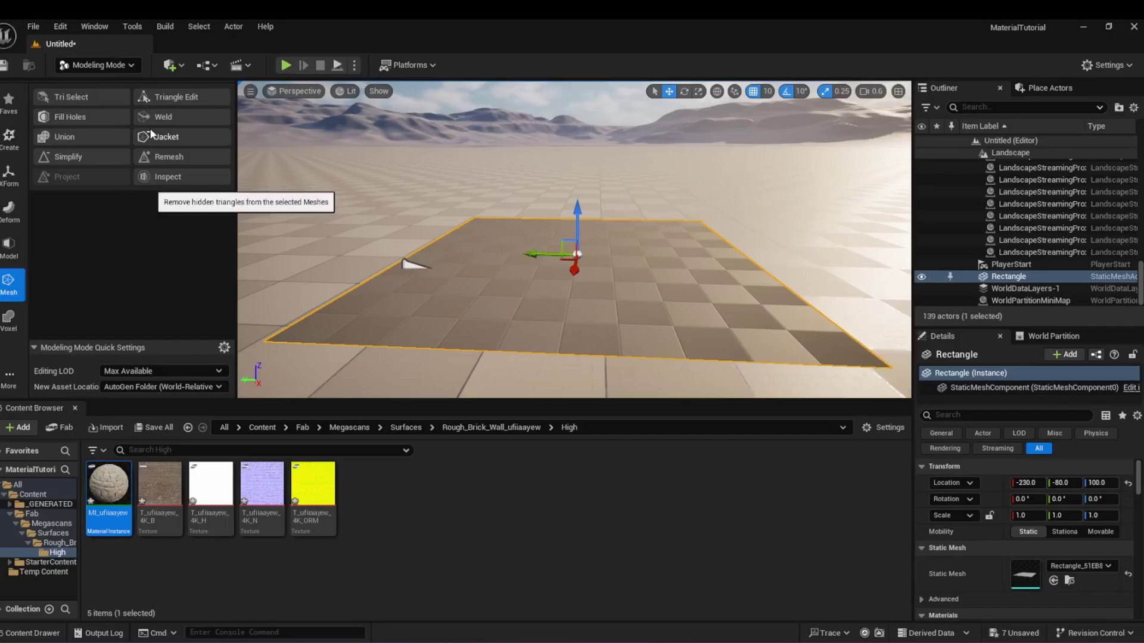
{"action": "left_click", "coordinate": [167, 159]}
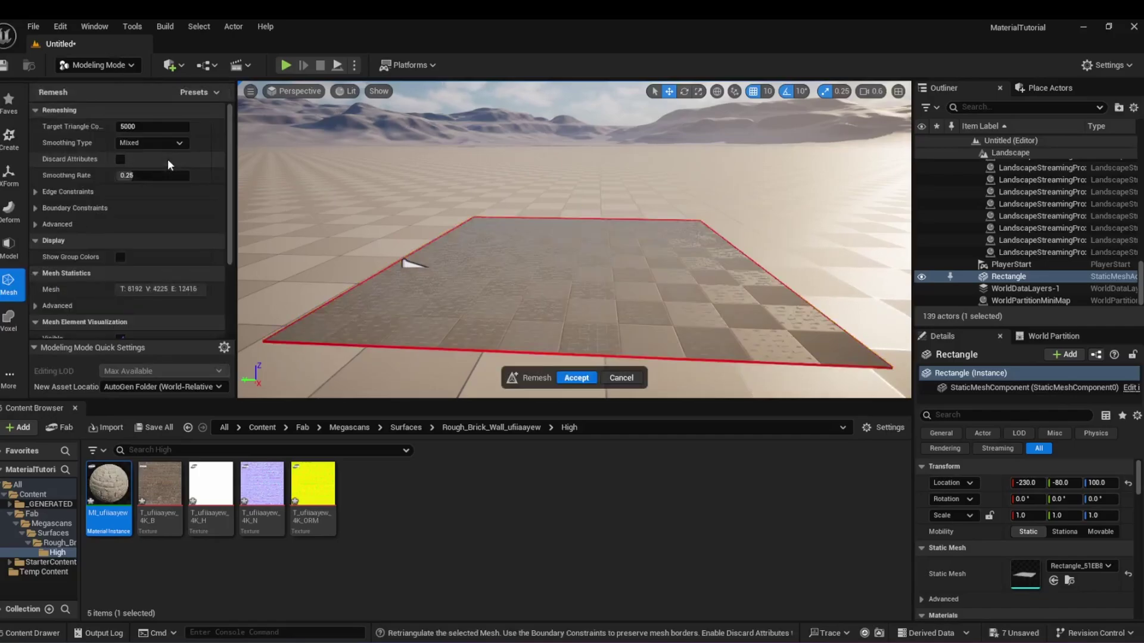
{"action": "left_click", "coordinate": [146, 127]}
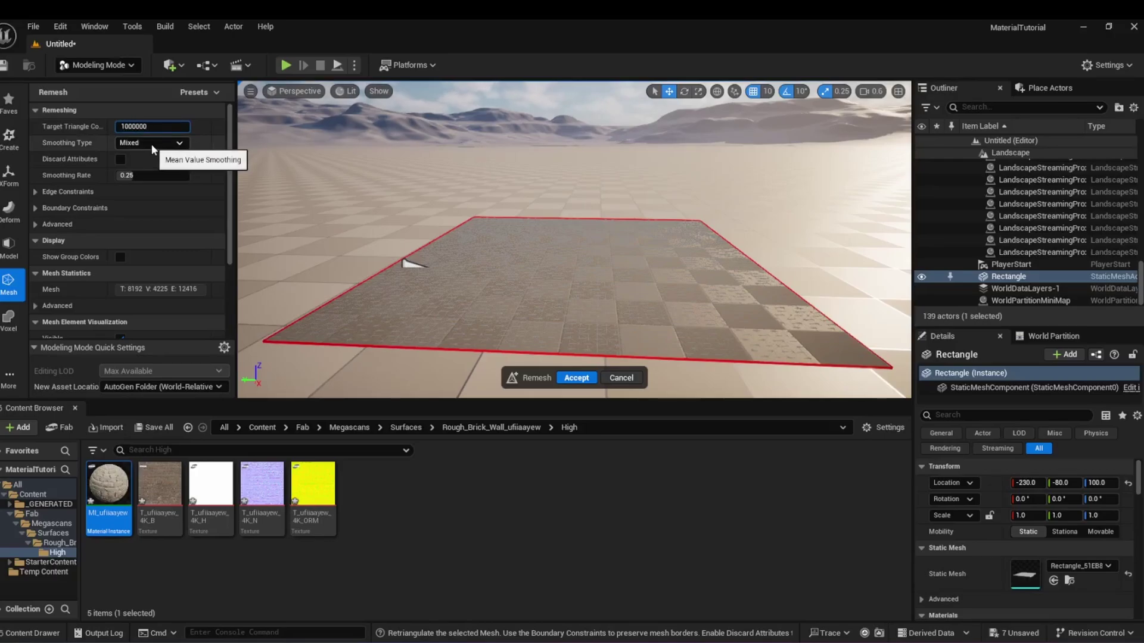
{"action": "key", "text": "Return"}
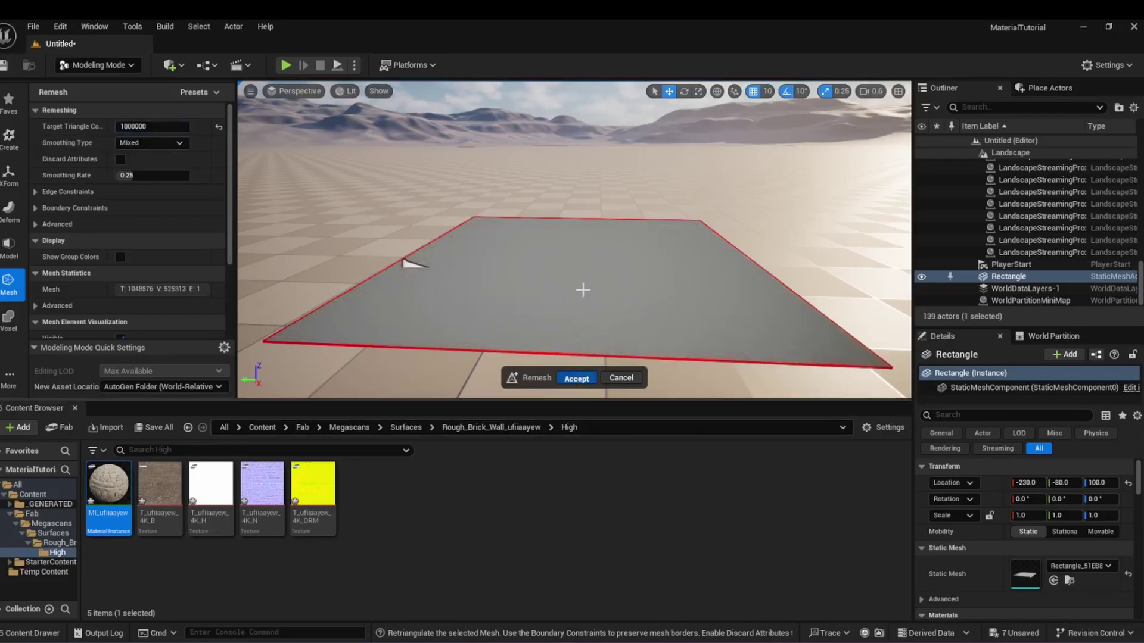
{"action": "left_click", "coordinate": [577, 378]}
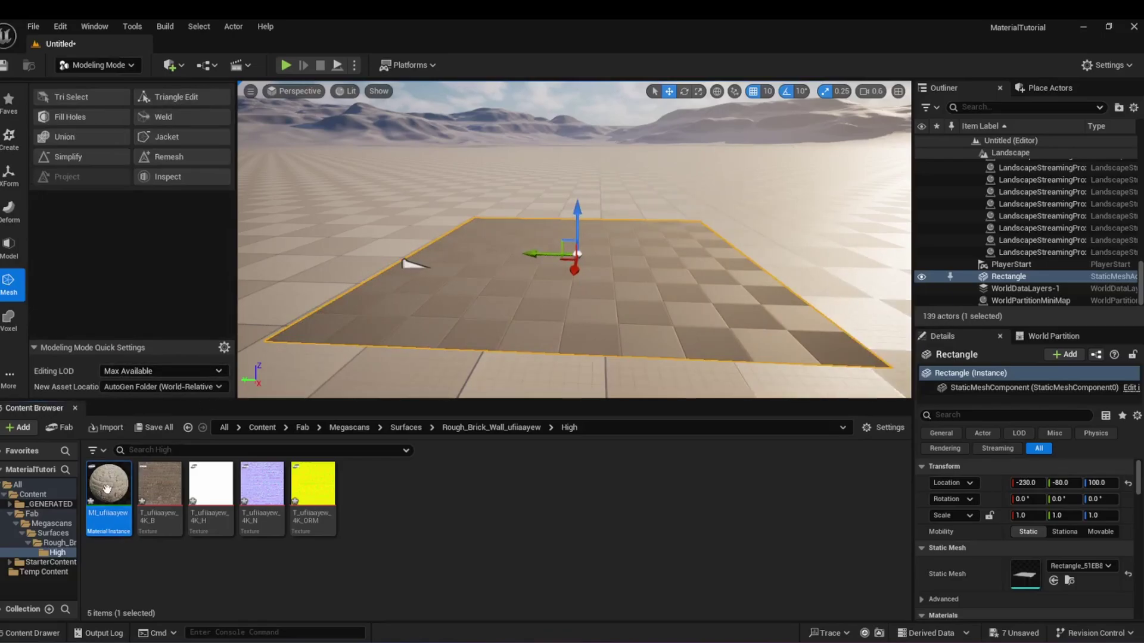
{"action": "left_click_drag", "start_coordinate": [108, 489], "coordinate": [495, 275]}
- Displace the rectangle using the Texture2D Map type with the T_ufiiaayew_4K_H height texture as its displacement map
{"action": "left_click", "coordinate": [9, 213]}
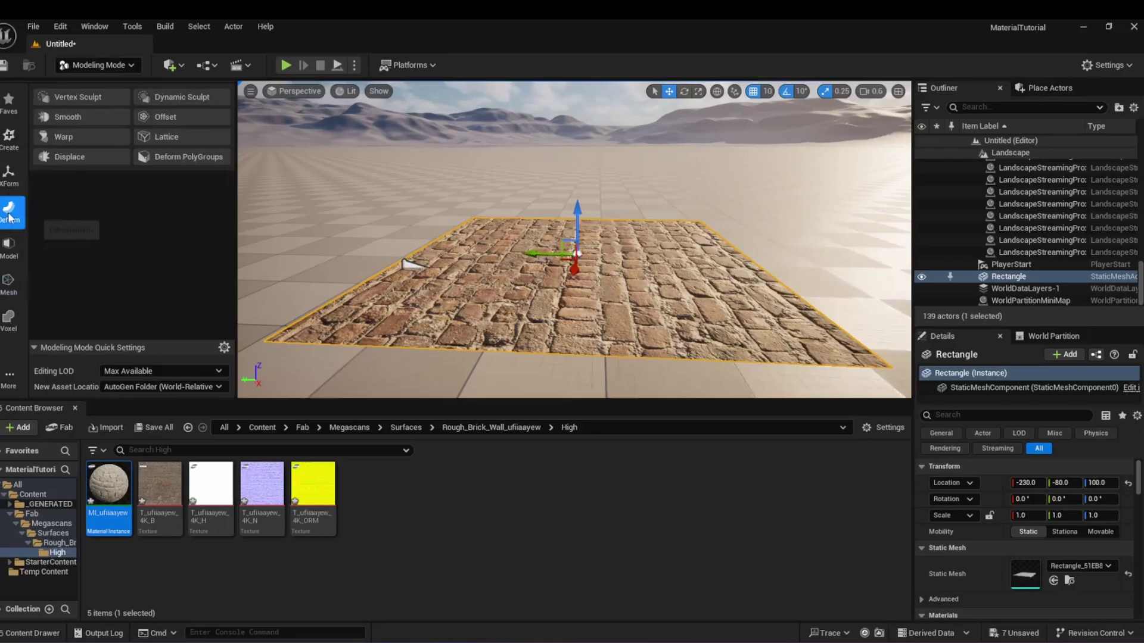
{"action": "left_click", "coordinate": [59, 156]}
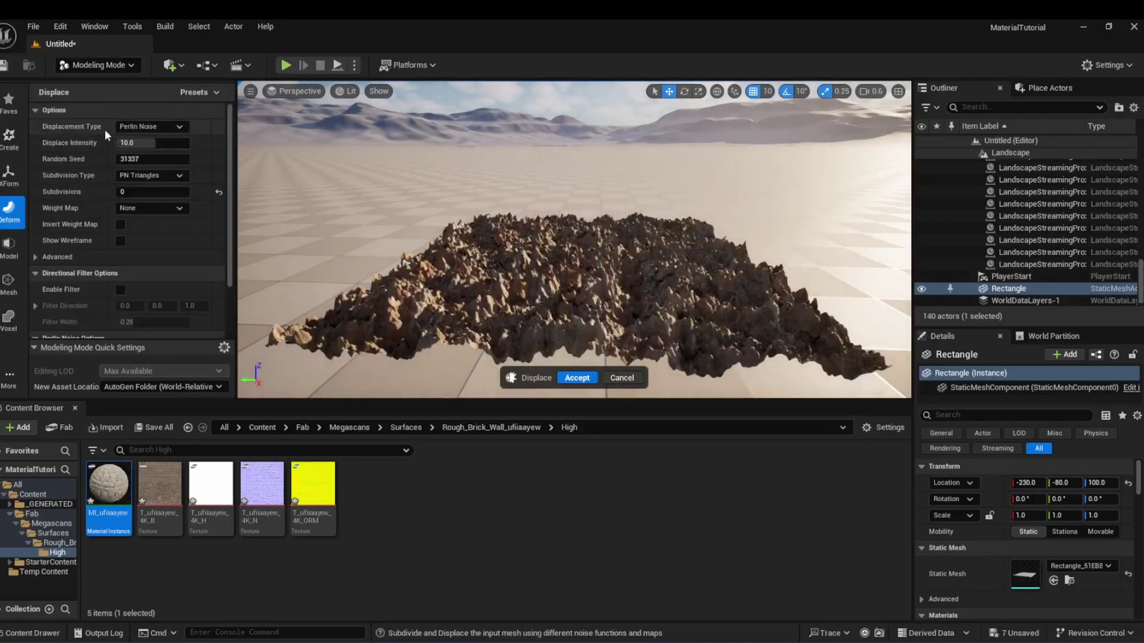
{"action": "left_click", "coordinate": [149, 127]}
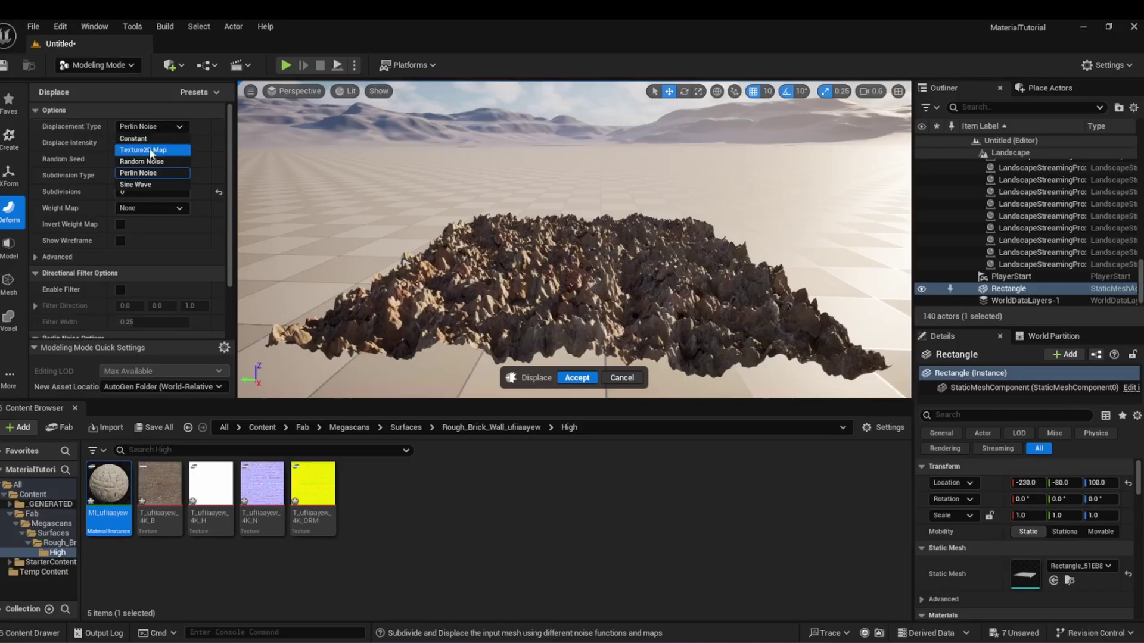
{"action": "left_click", "coordinate": [149, 151]}
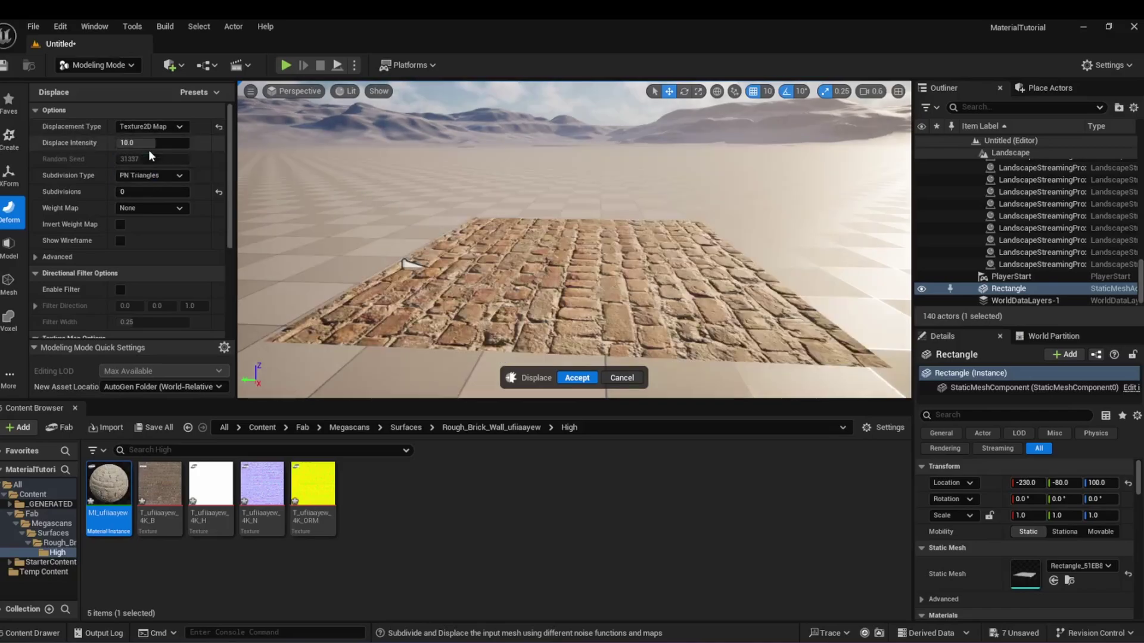
{"action": "scroll", "coordinate": [156, 186], "scroll_direction": "down", "scroll_amount": 2}
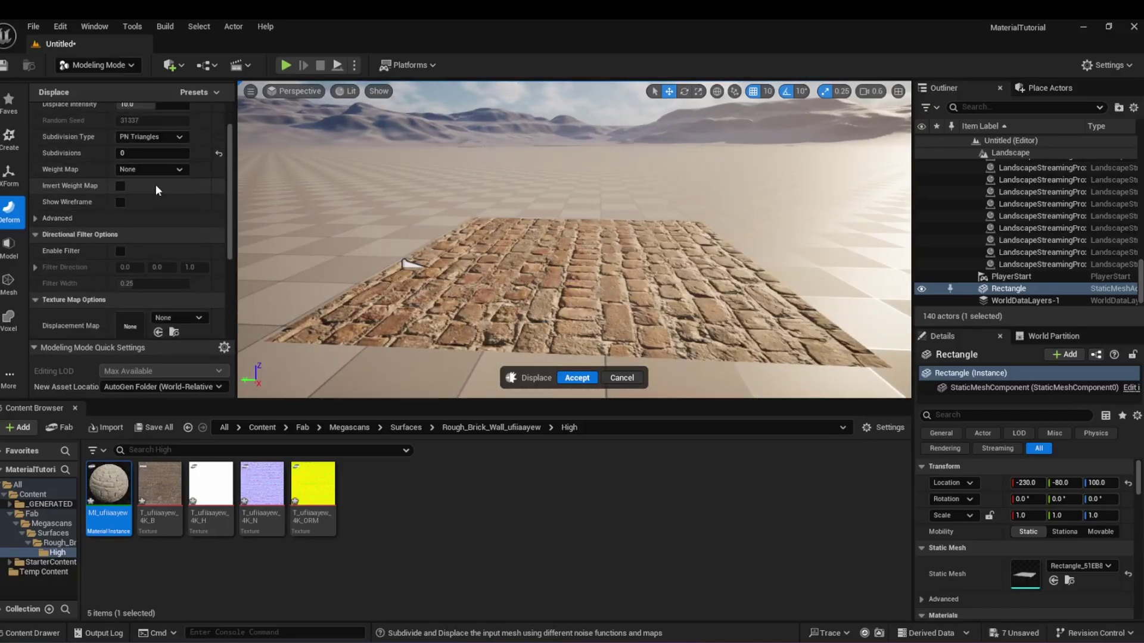
{"action": "scroll", "coordinate": [156, 185], "scroll_direction": "up", "scroll_amount": 2}
{"action": "scroll", "coordinate": [155, 184], "scroll_direction": "down", "scroll_amount": 5}
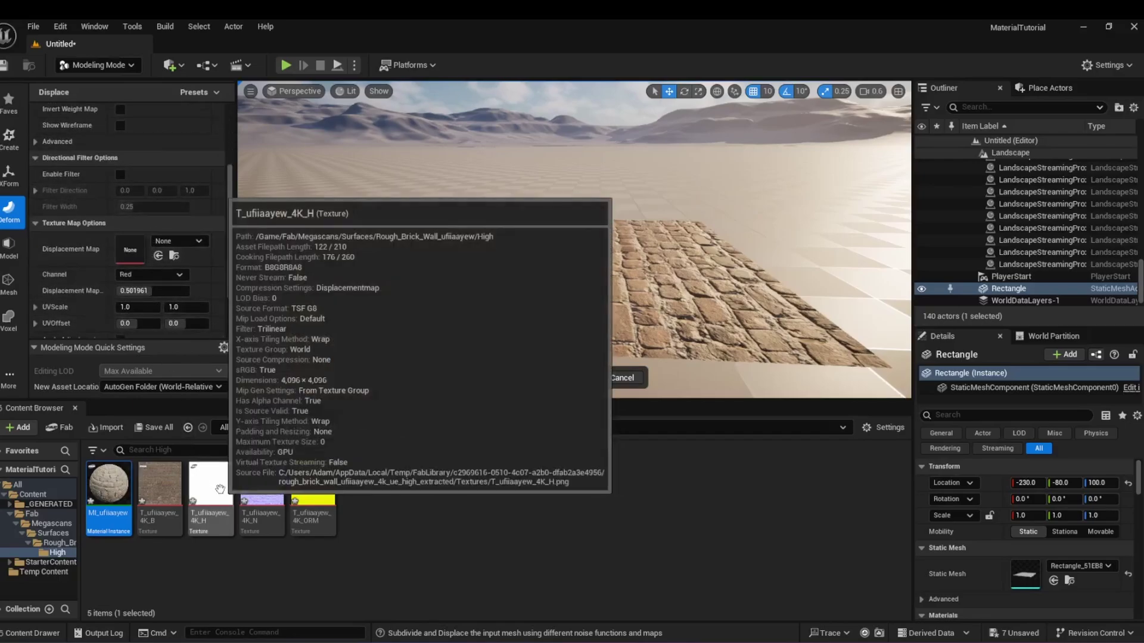
{"action": "left_click", "coordinate": [216, 477]}
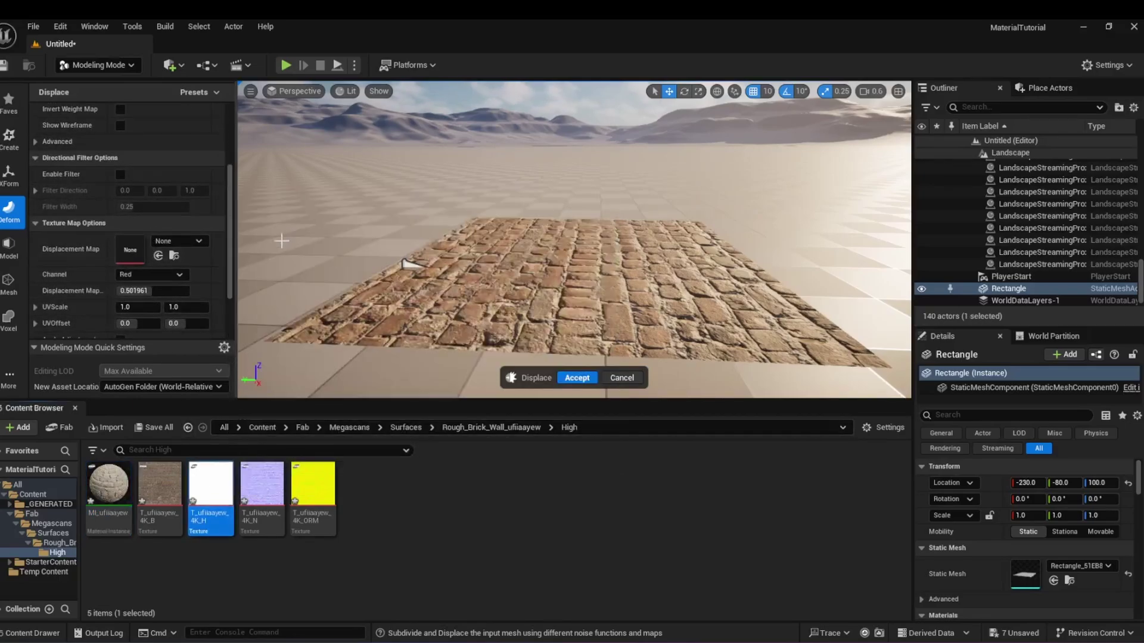
{"action": "left_click", "coordinate": [159, 257]}
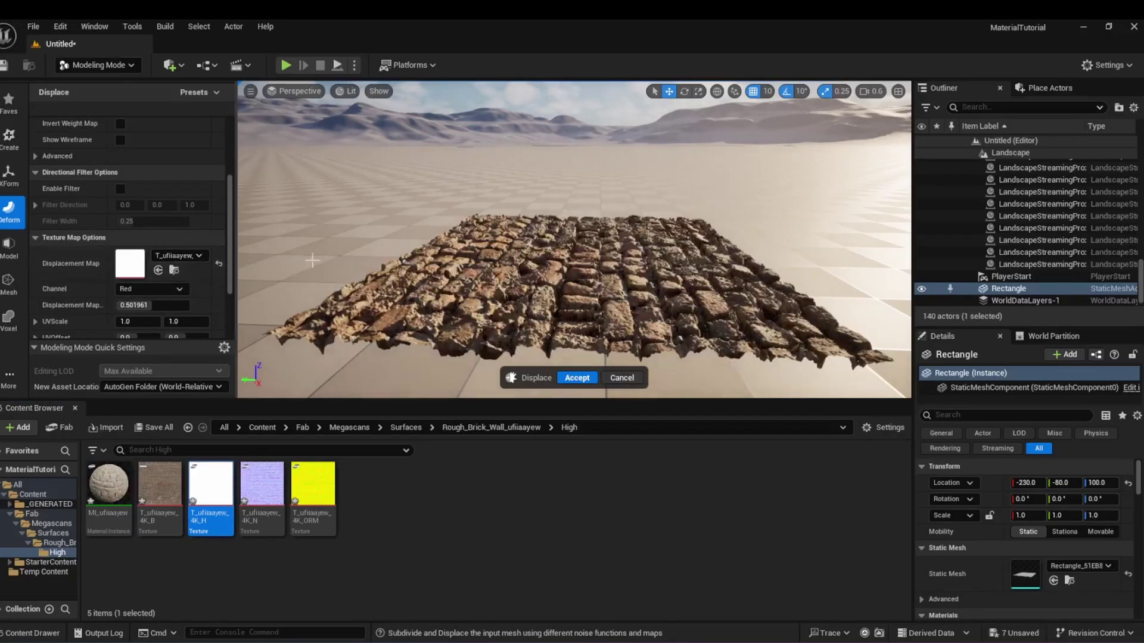
- Try a displace intensity of 5.0 on the brick rectangle
{"action": "mouse_move", "coordinate": [582, 276]}
{"action": "right_mouse_down"}
{"action": "mouse_move", "coordinate": [584, 264]}
{"action": "mouse_move", "coordinate": [582, 287]}
{"action": "mouse_move", "coordinate": [582, 256]}
{"action": "mouse_move", "coordinate": [582, 272]}
{"action": "right_mouse_up"}
{"action": "scroll", "coordinate": [582, 276], "scroll_direction": "down", "scroll_amount": 2}
{"action": "key", "text": "w"}
{"action": "key", "text": "w"}
{"action": "key", "text": "s"}
{"action": "key", "text": "w"}
{"action": "scroll", "coordinate": [105, 196], "scroll_direction": "up", "scroll_amount": 5}
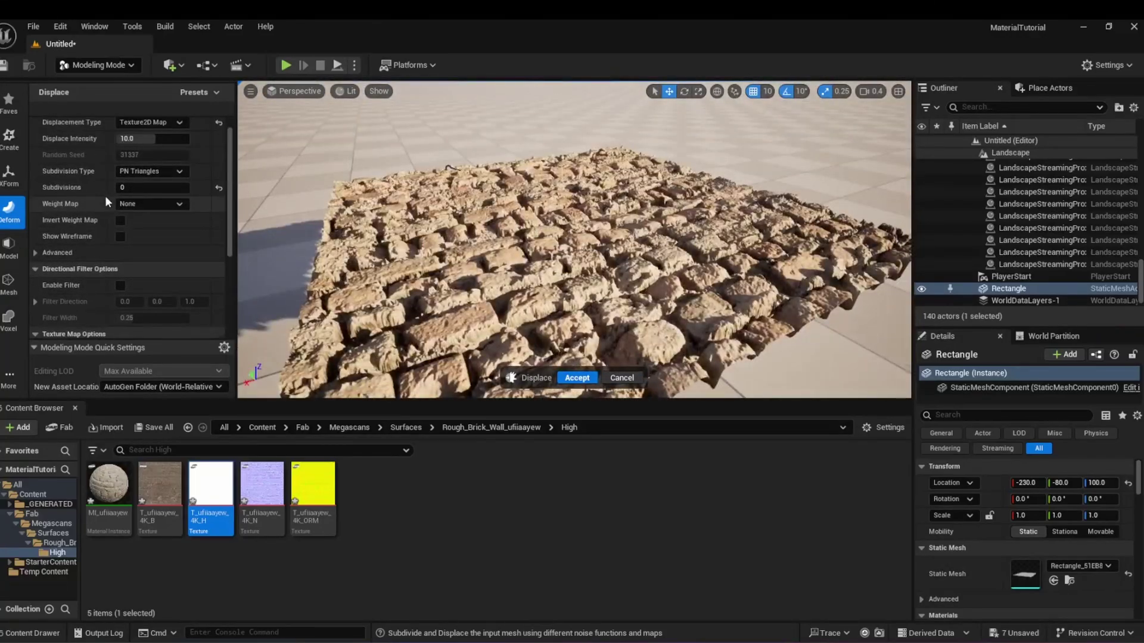
{"action": "mouse_move", "coordinate": [145, 158]}
{"action": "left_mouse_down"}
{"action": "mouse_move", "coordinate": [128, 160]}
{"action": "mouse_move", "coordinate": [149, 167]}
{"action": "left_mouse_up"}
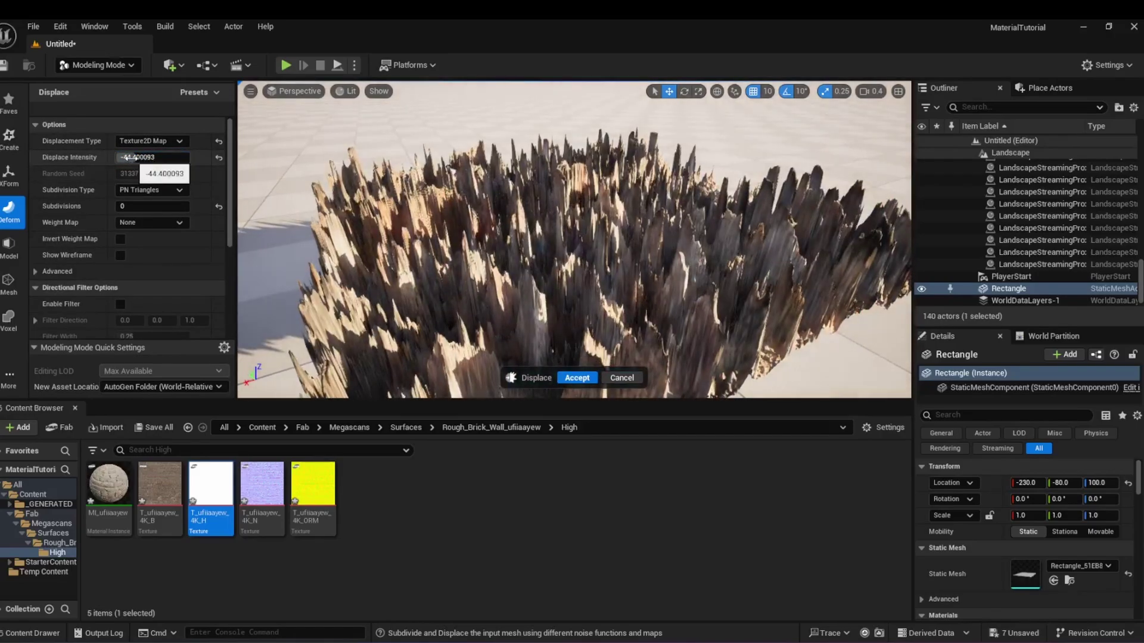
{"action": "left_click", "coordinate": [138, 157]}
{"action": "type", "text": "5.0"}
{"action": "key", "text": "Return"}
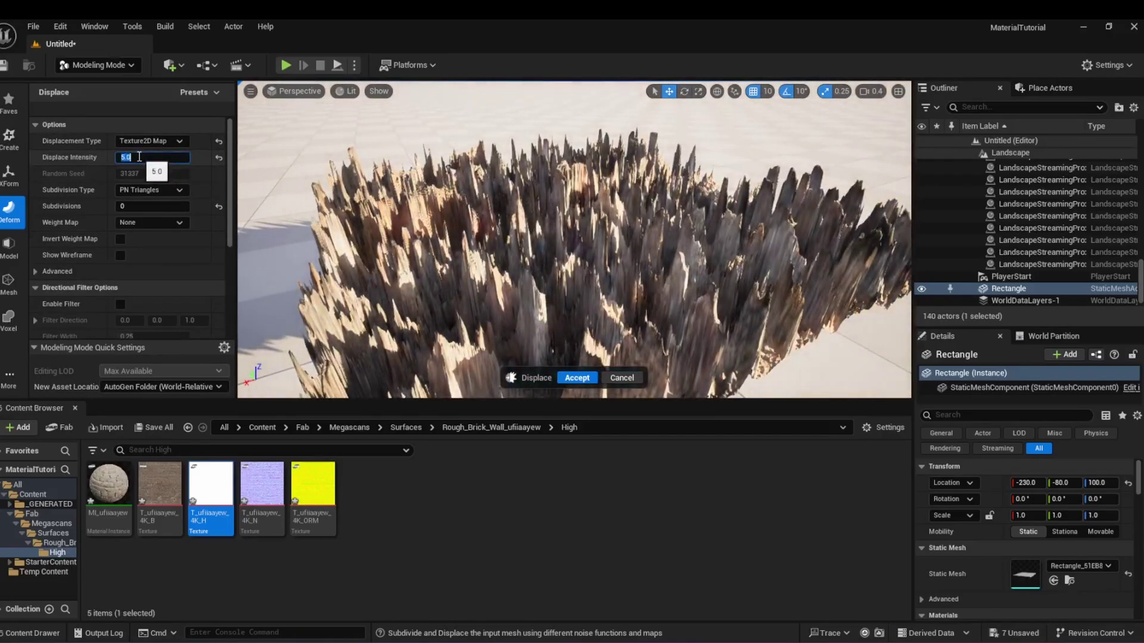
{"action": "type", "text": "2.0"}
{"action": "key", "text": "Return"}
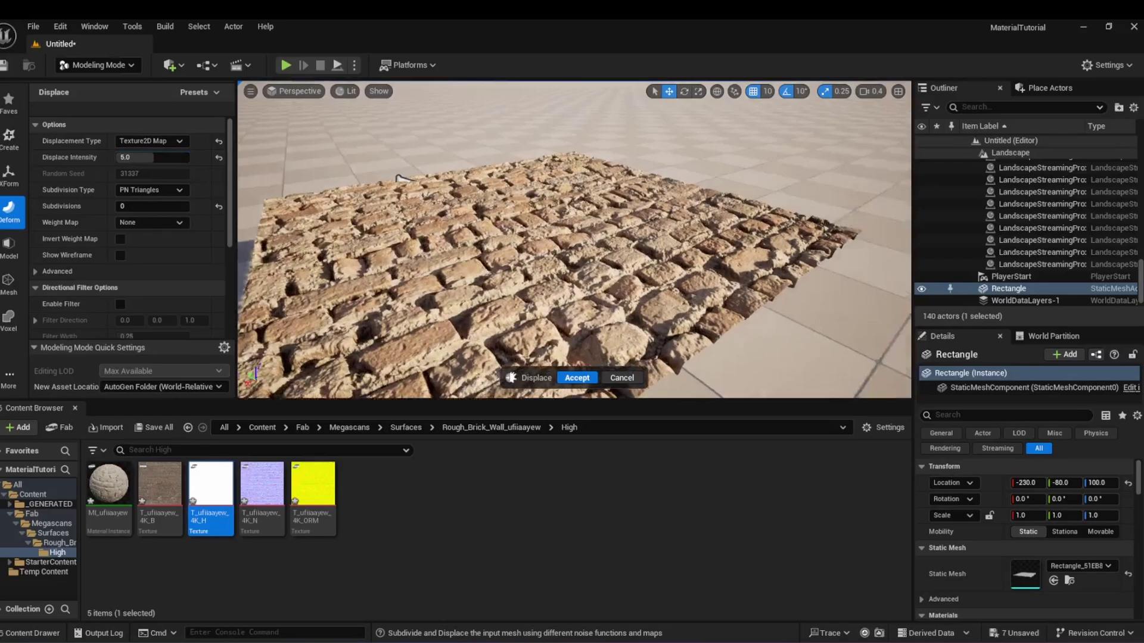
- Set the displace intensity to 6.0 and accept the displacement on the rectangle
{"action": "left_click", "coordinate": [135, 157]}
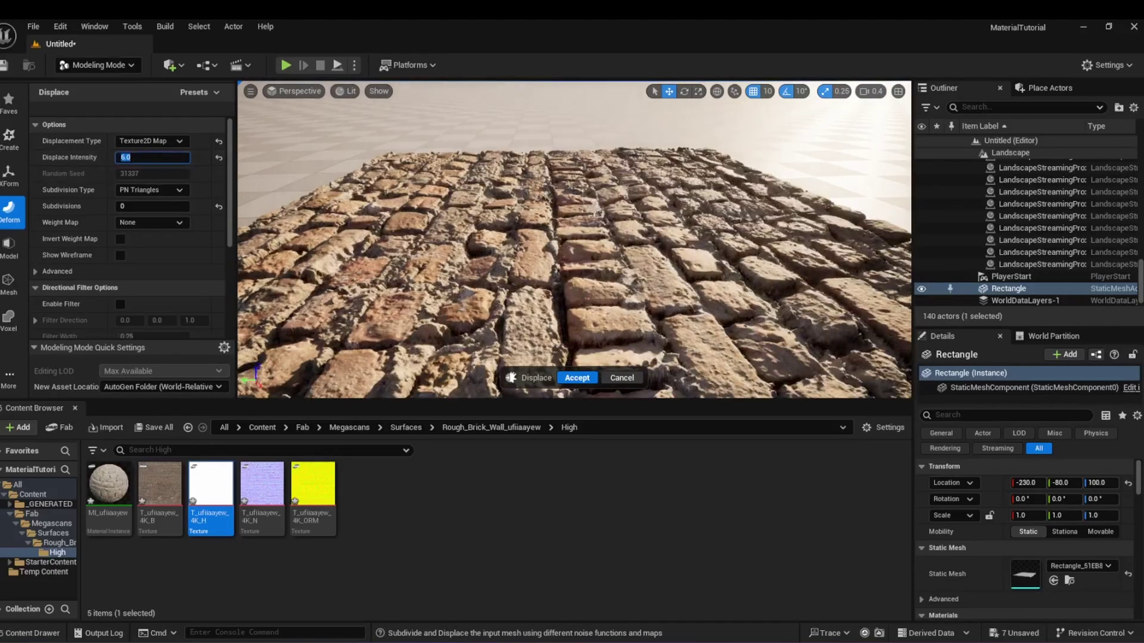
{"action": "right_click_drag", "start_coordinate": [574, 238], "coordinate": [449, 250]}
{"action": "key", "text": "s"}
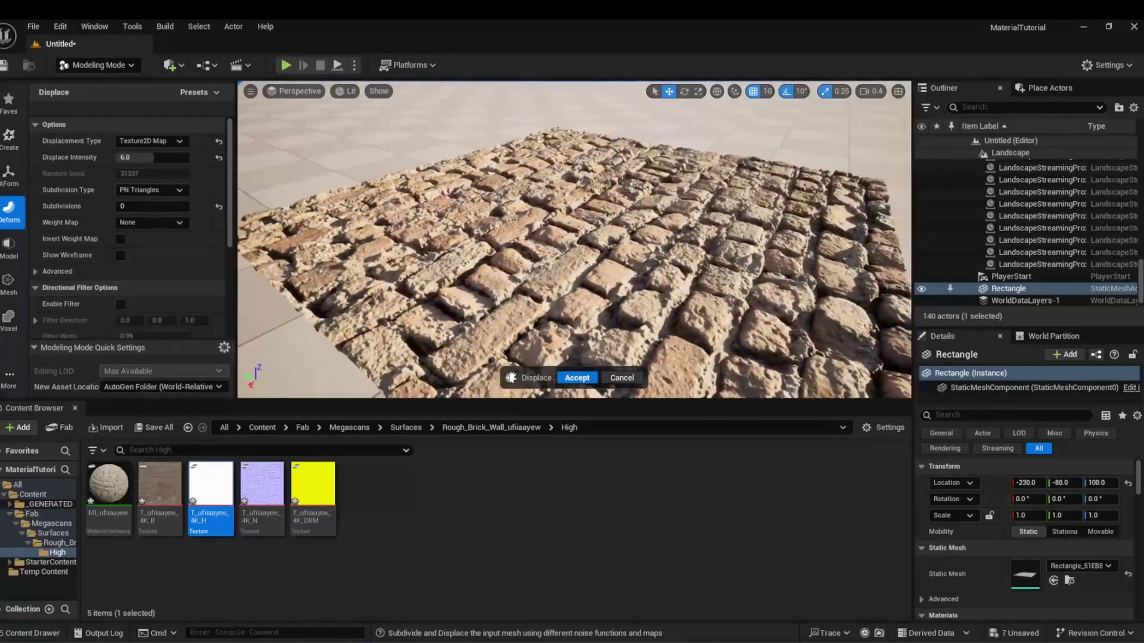
{"action": "left_click", "coordinate": [578, 378]}
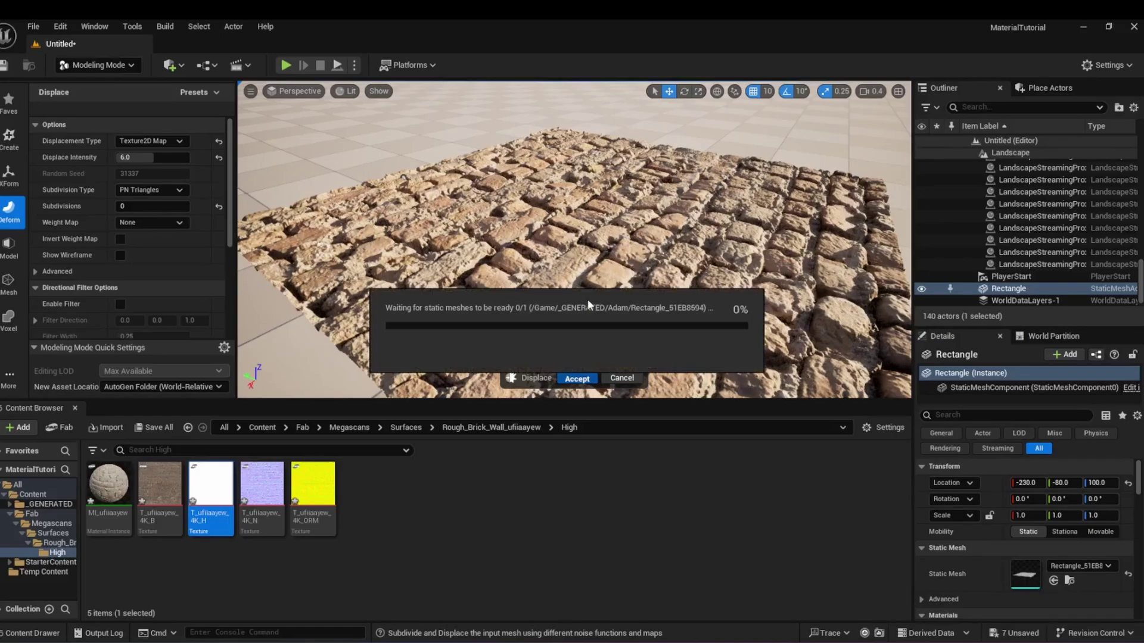
- Simplify the displaced rectangle with the UE Standard simplifier at a target percentage of 10 and accept the result
{"action": "left_click", "coordinate": [8, 288]}
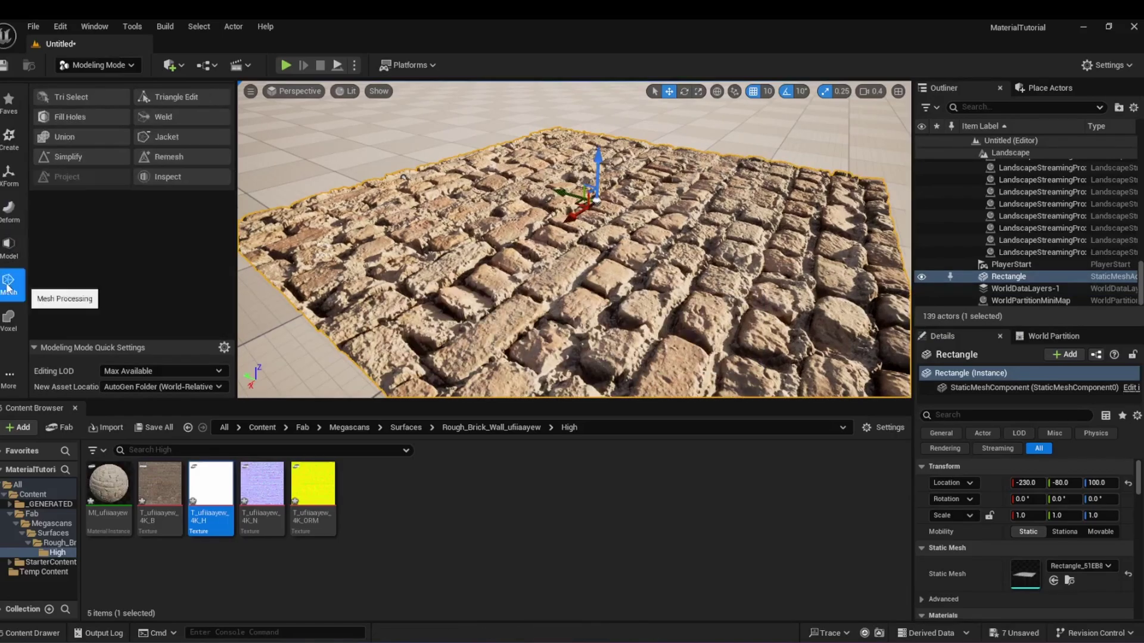
{"action": "left_click", "coordinate": [69, 159]}
{"action": "left_click", "coordinate": [132, 127]}
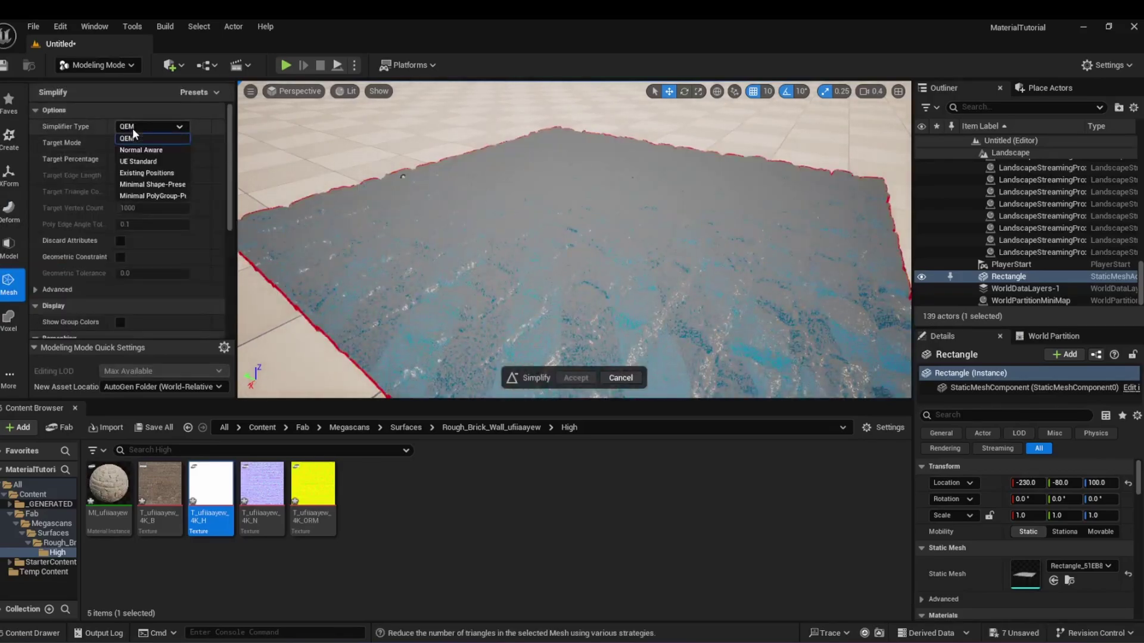
{"action": "left_click", "coordinate": [142, 162]}
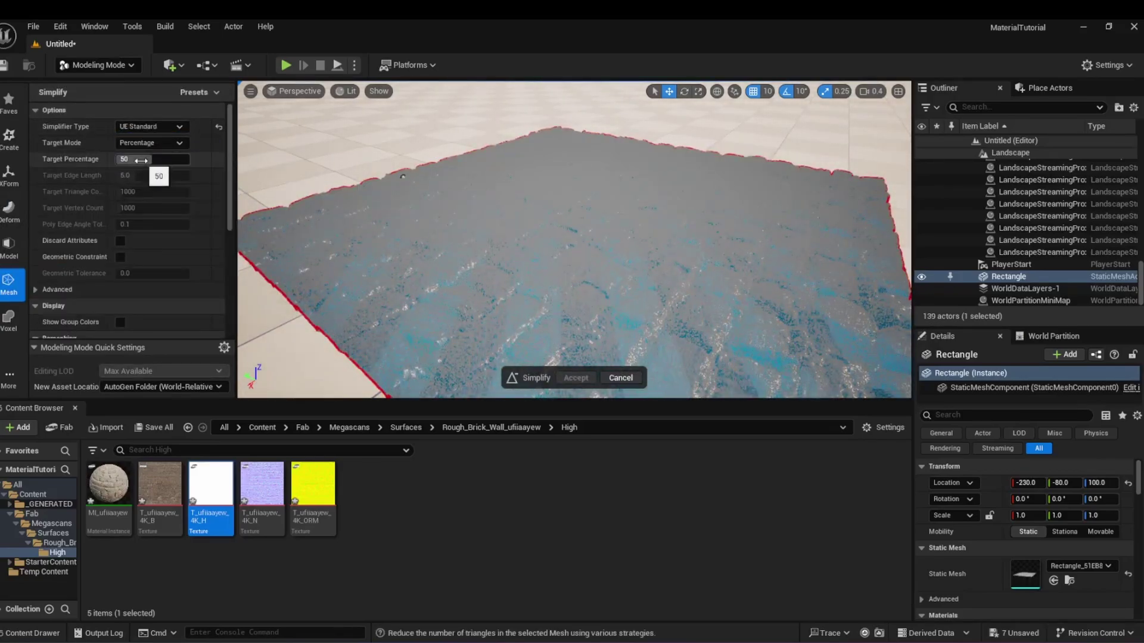
{"action": "left_click", "coordinate": [131, 158]}
{"action": "type", "text": "10"}
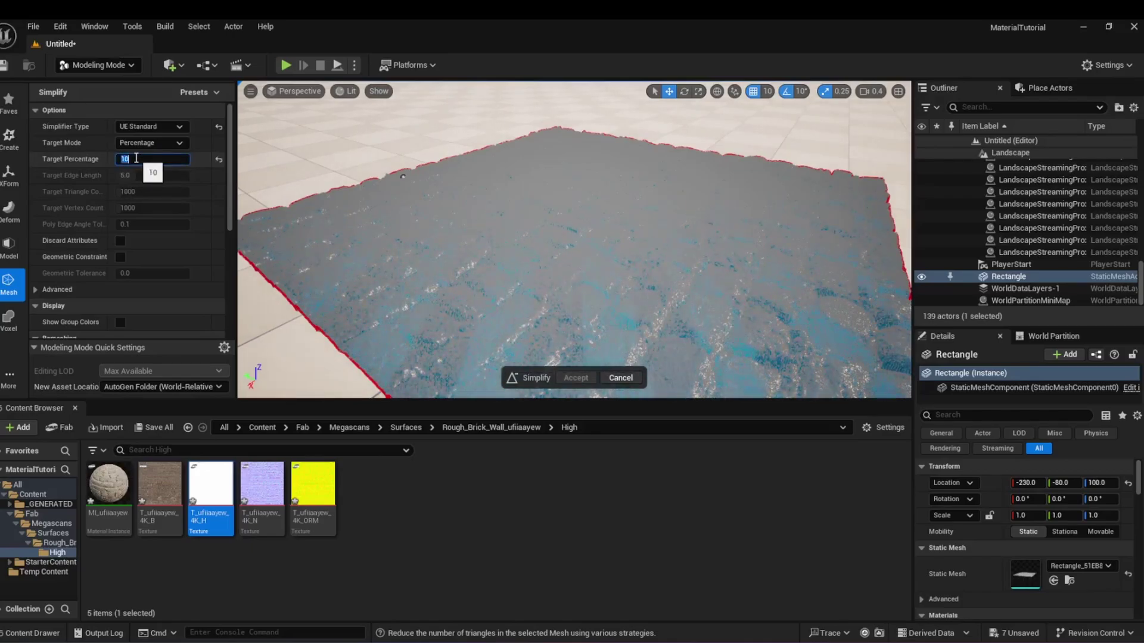
{"action": "key", "text": "Return"}
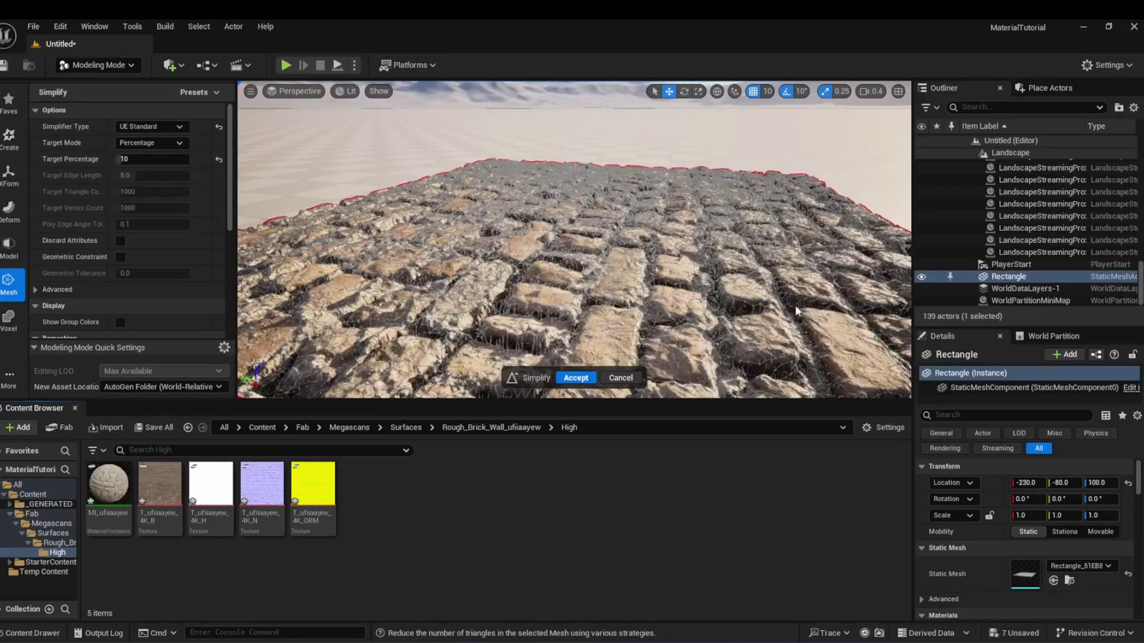
{"action": "left_click", "coordinate": [576, 379]}
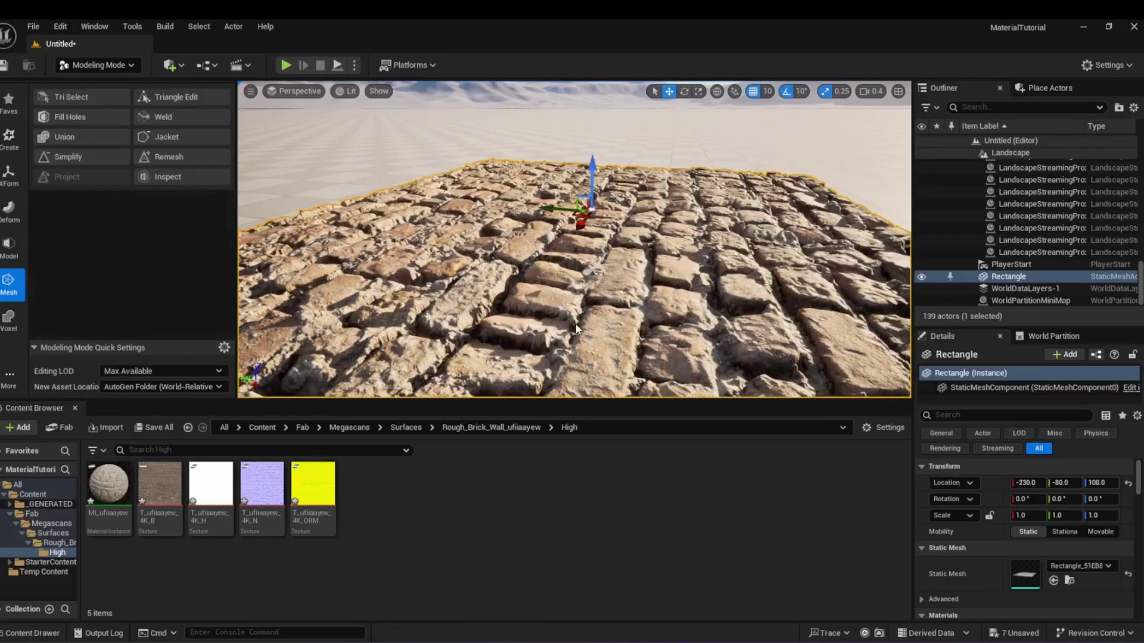
- Switch to Selection mode and locate the rectangle's static mesh asset in the Content Browser
{"action": "right_click_drag", "start_coordinate": [617, 285], "coordinate": [514, 303]}
{"action": "left_click", "coordinate": [99, 66]}
{"action": "left_click", "coordinate": [88, 85]}
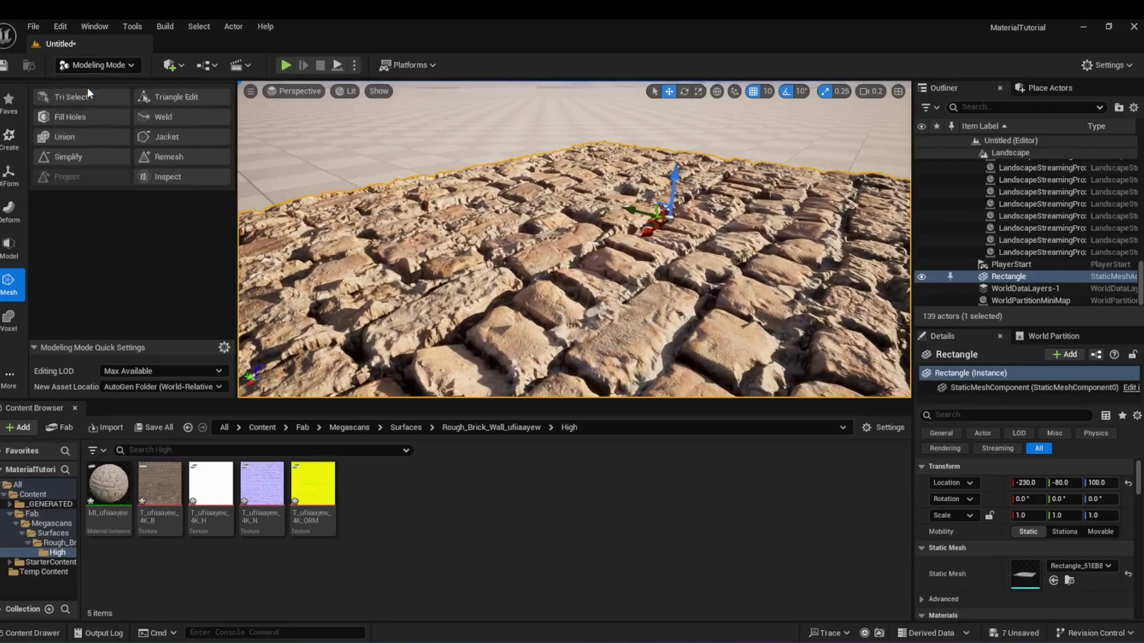
{"action": "key", "text": "f"}
{"action": "scroll", "coordinate": [513, 208], "scroll_direction": "down", "scroll_amount": 2}
{"action": "scroll", "coordinate": [465, 255], "scroll_direction": "up", "scroll_amount": 10}
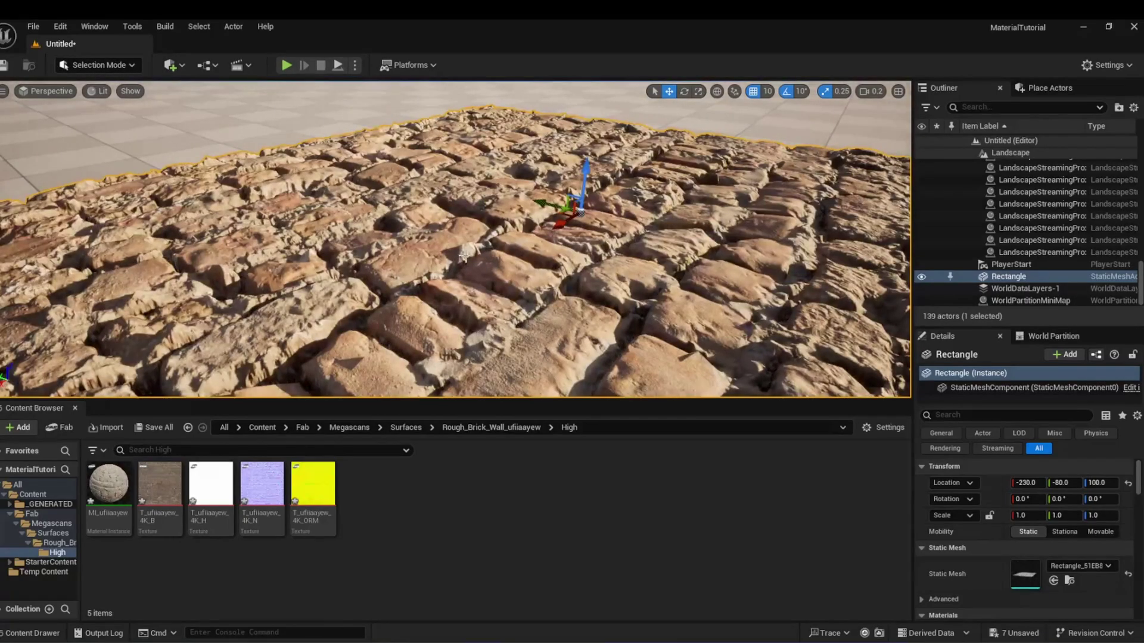
{"action": "key", "text": "ctrl+b"}
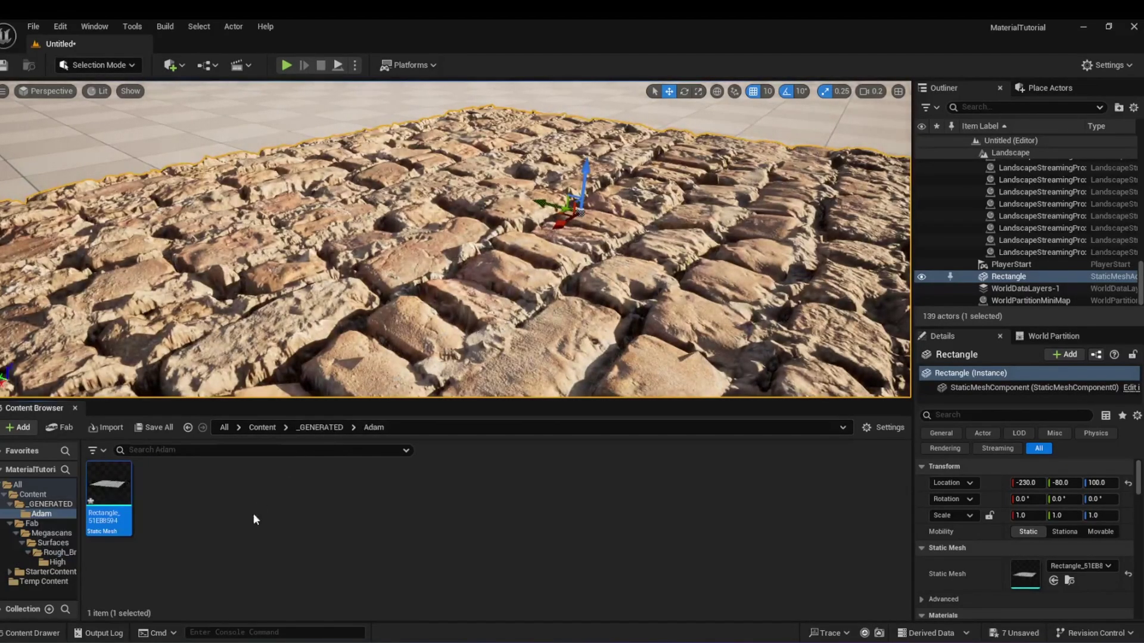
- Rename the generated rectangle static mesh asset as SM_BrickWall
{"action": "mouse_move", "coordinate": [99, 497]}
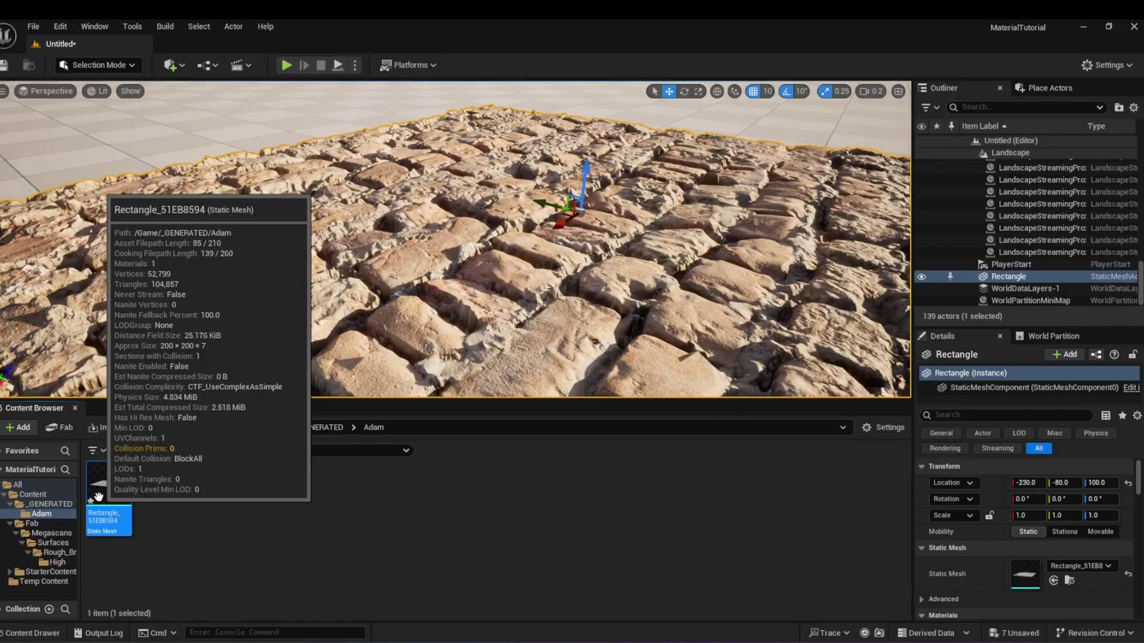
{"action": "key", "text": "F2"}
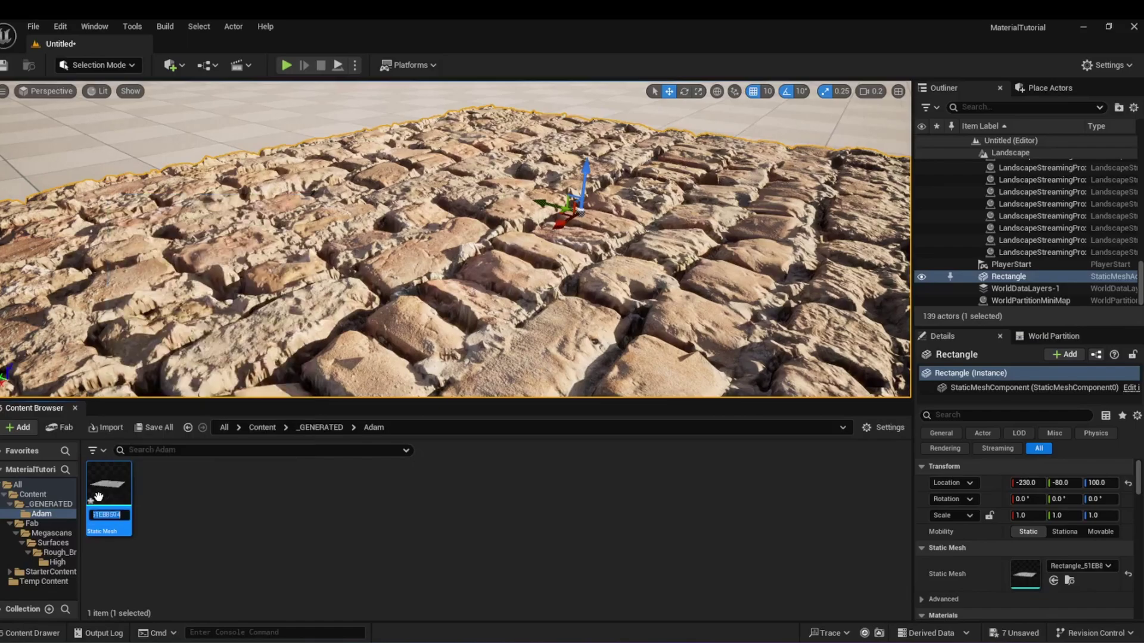
{"action": "type", "text": "SM_"}
{"action": "key", "text": "Return"}
- Enable Nanite on the SM_BrickWall static mesh and check that the option is active
{"action": "right_click", "coordinate": [109, 490]}
{"action": "mouse_move", "coordinate": [167, 109]}
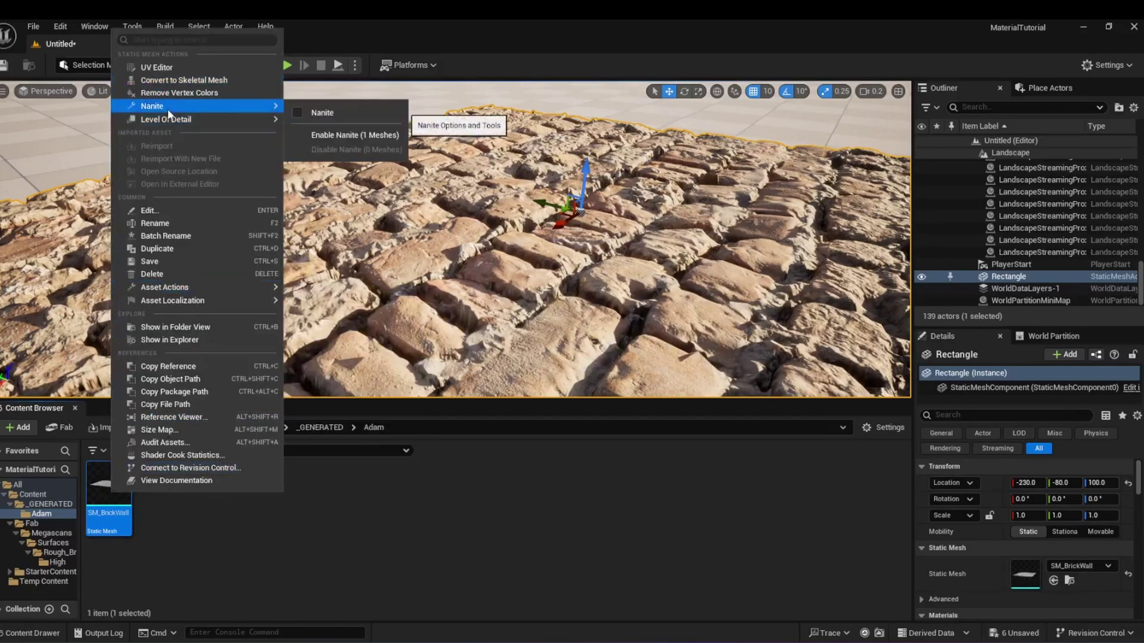
{"action": "left_click", "coordinate": [294, 112]}
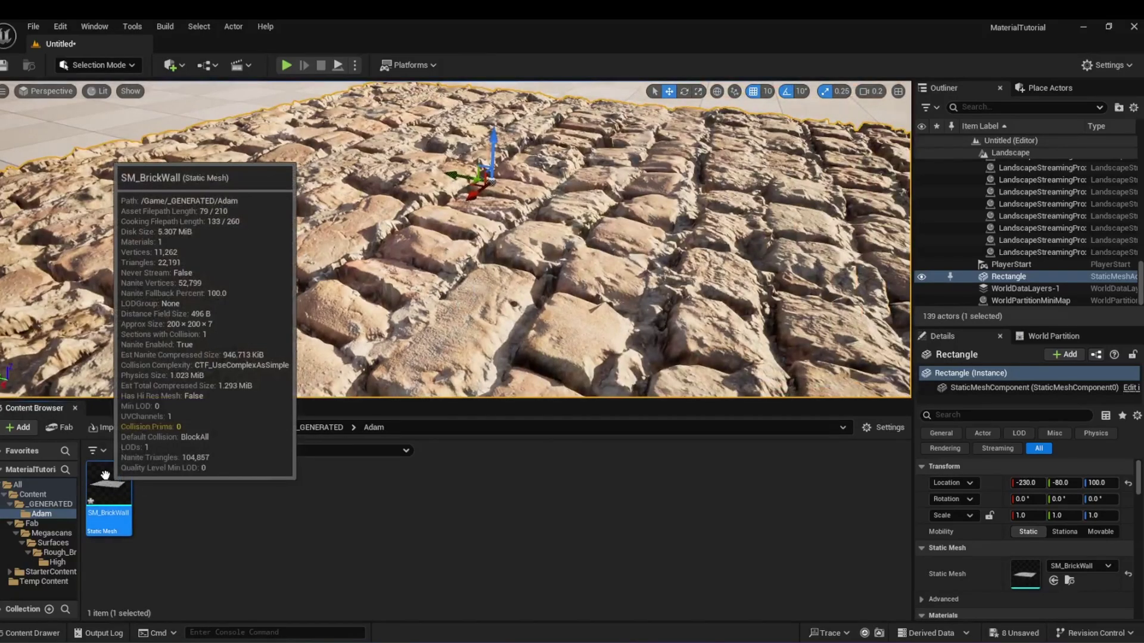
{"action": "right_click", "coordinate": [104, 475]}
{"action": "mouse_move", "coordinate": [178, 256]}
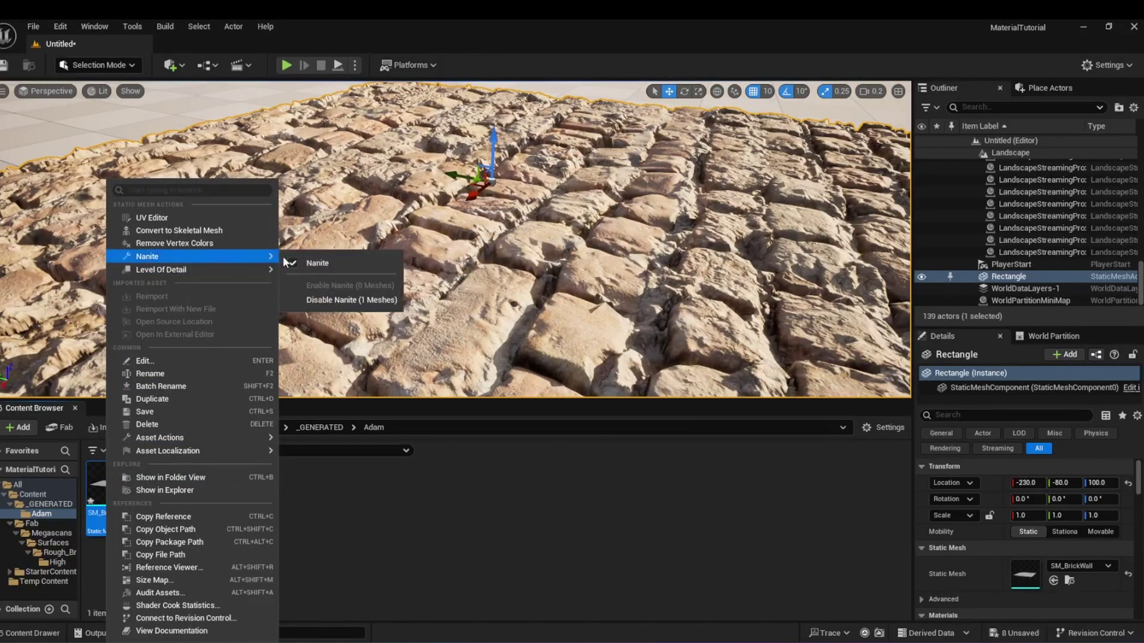
{"action": "left_click", "coordinate": [367, 553]}
- Duplicate the brick tile four times and move the copies along X and Y to form a larger adjoining brick surface
{"action": "key", "text": "f"}
{"action": "right_click_drag", "start_coordinate": [492, 308], "coordinate": [577, 295]}
{"action": "key", "text": "w"}
{"action": "scroll", "coordinate": [539, 299], "scroll_direction": "up", "scroll_amount": 4}
{"action": "key", "text": "a"}
{"action": "right_click_drag", "start_coordinate": [504, 268], "coordinate": [504, 268]}
{"action": "key", "text": "d"}
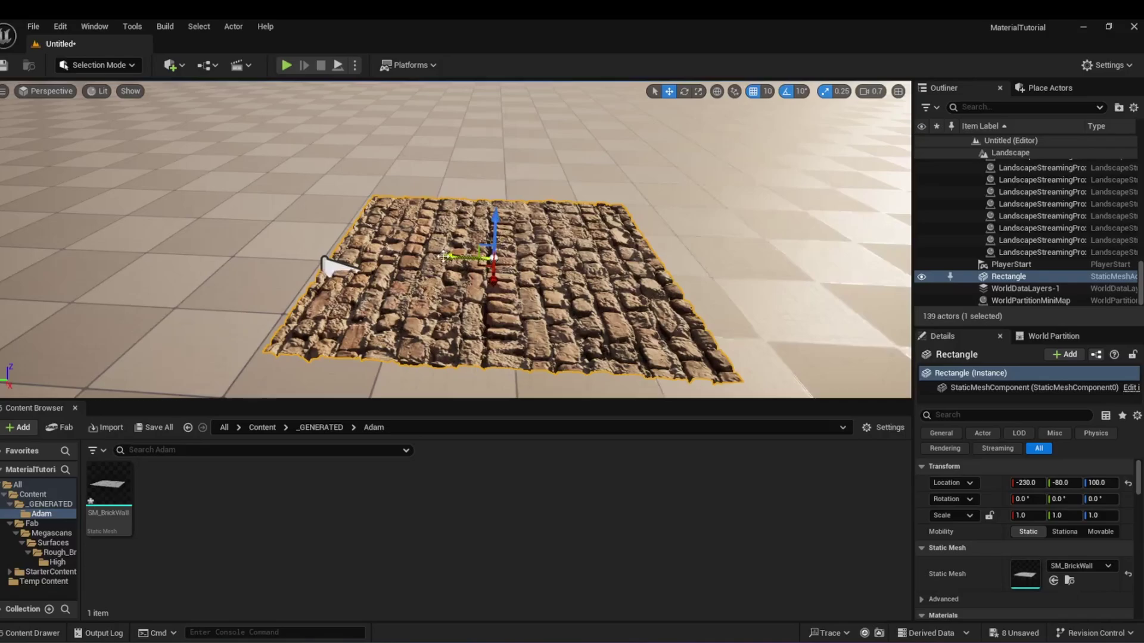
{"action": "left_click_drag", "start_coordinate": [482, 257], "coordinate": [448, 173], "text": "alt"}
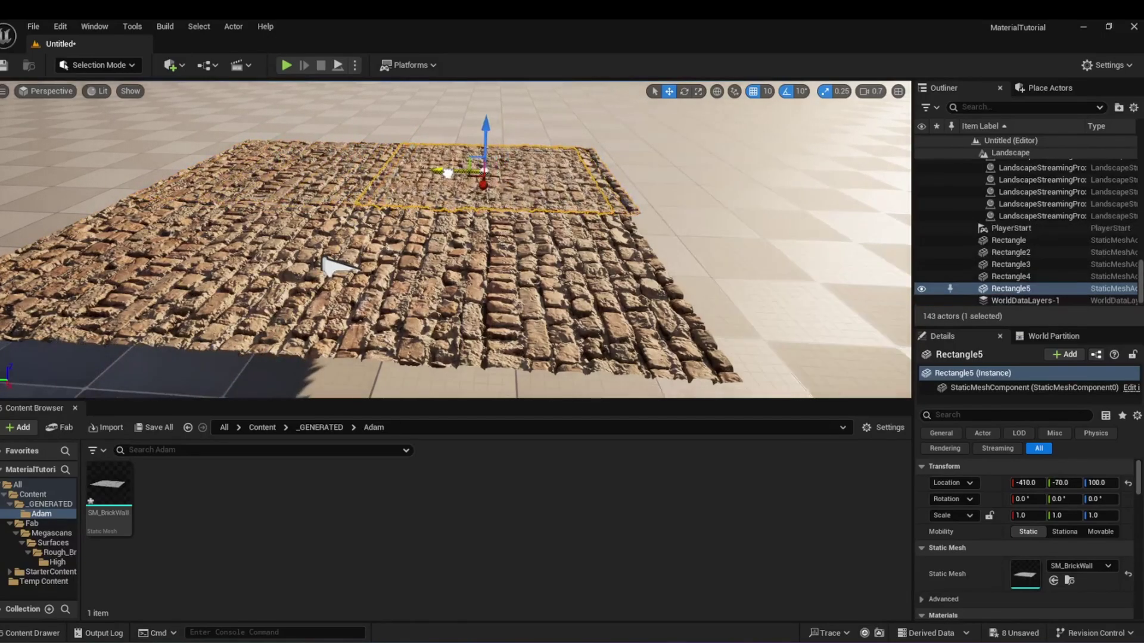
- Select the duplicated tile Rectangle4 at the outer edge of the brick surface for closer inspection
{"action": "key", "text": "w"}
{"action": "right_click_drag", "start_coordinate": [673, 218], "coordinate": [715, 206]}
{"action": "key", "text": "d"}
{"action": "left_click", "coordinate": [386, 313]}
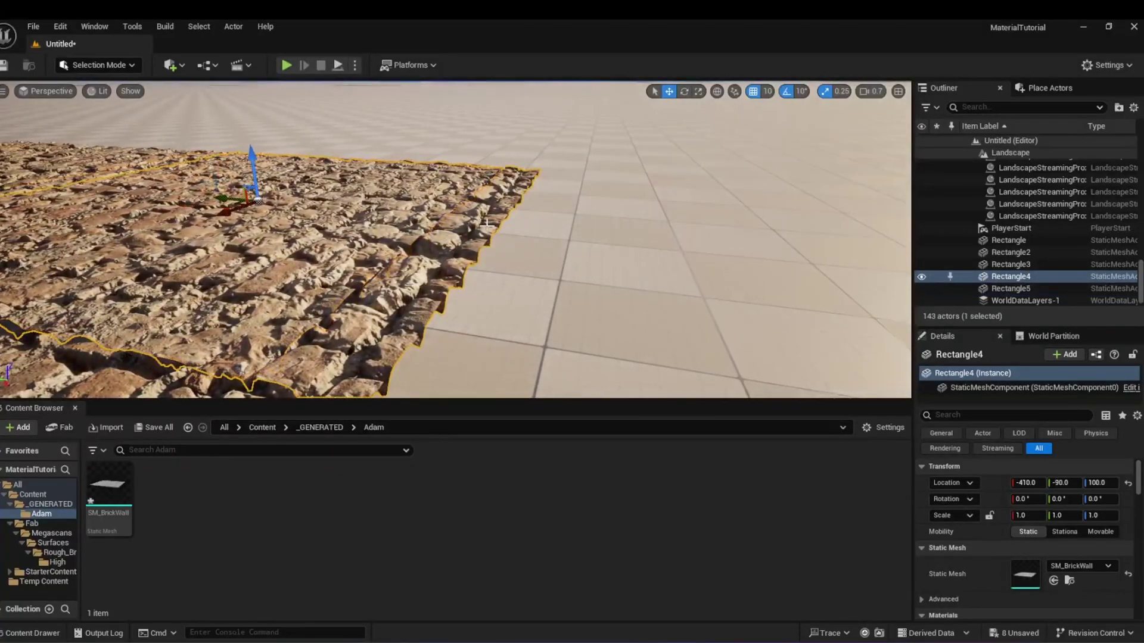